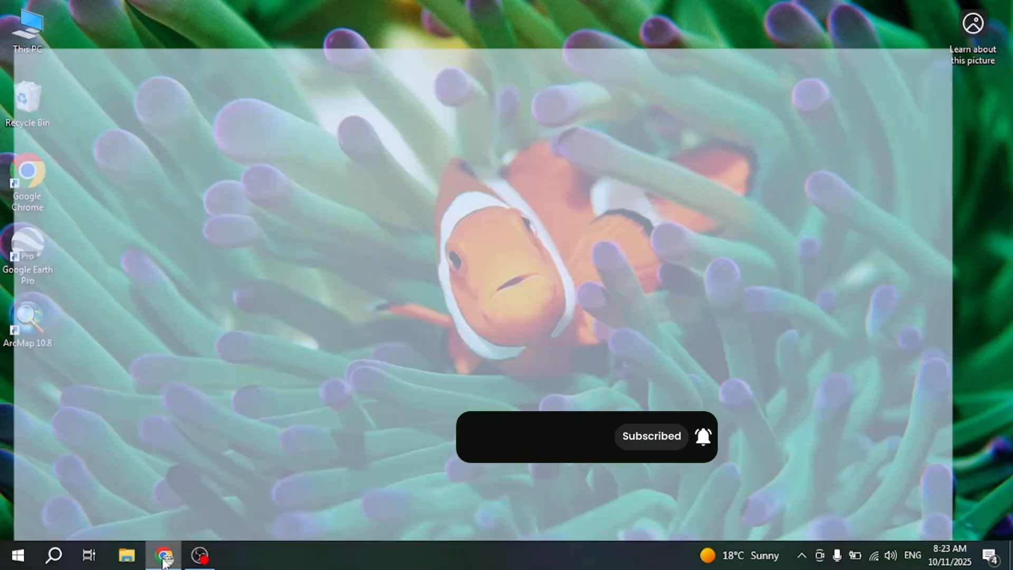
Switch to Google Chrome and open the website earthexplorer.usgs.gov.
{"action": "left_click", "coordinate": [164, 557]}
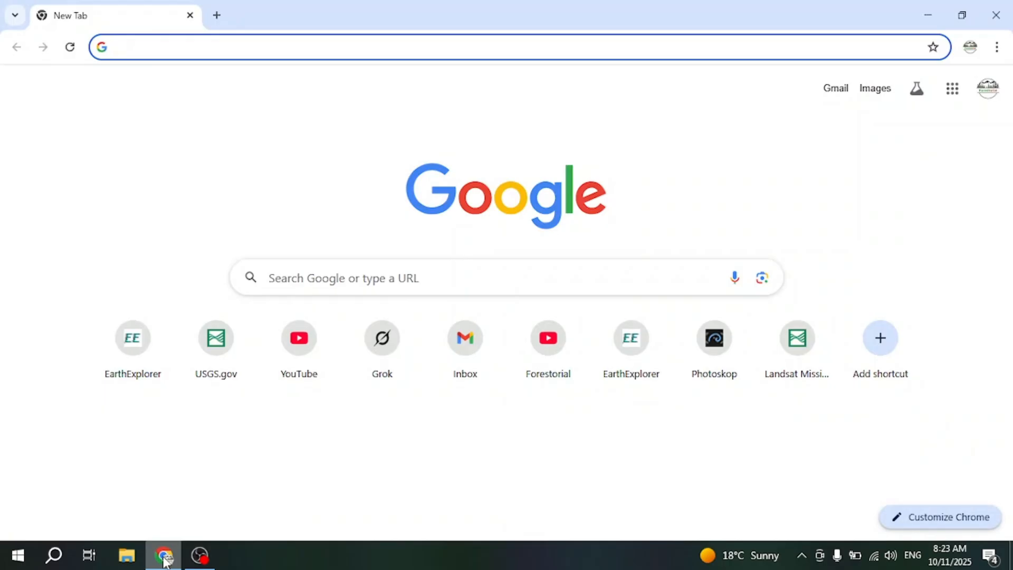
{"action": "type", "text": "earthexplorer.usgs.gov"}
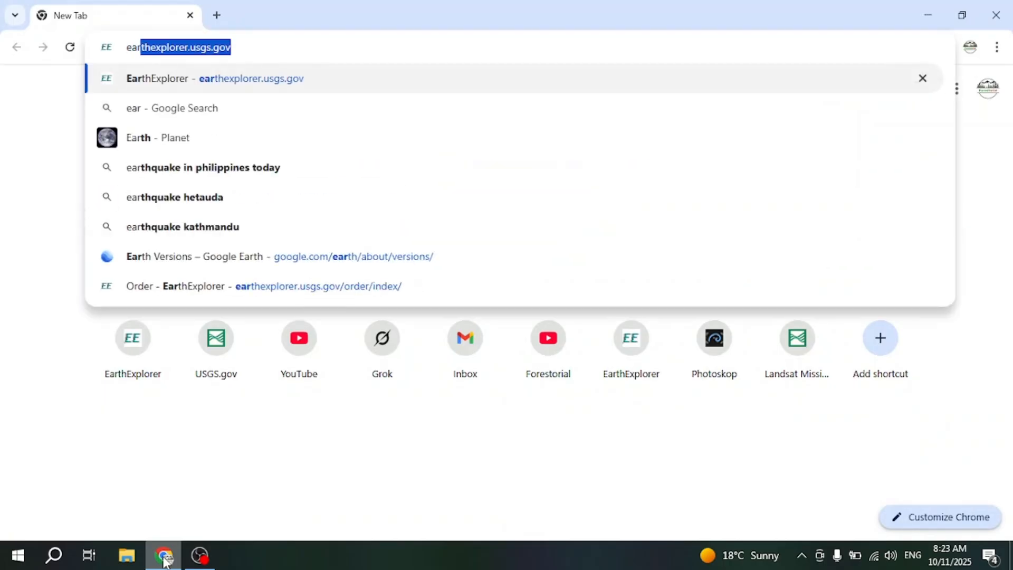
{"action": "key", "text": "Return"}
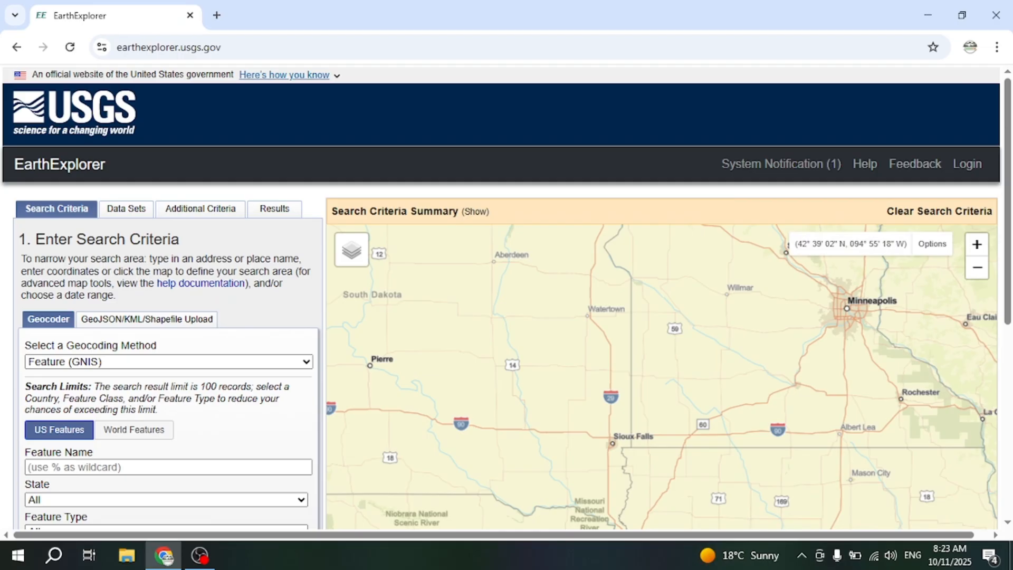
Sign in to EarthExplorer with the registered USGS username and account password.
{"action": "left_click", "coordinate": [964, 165]}
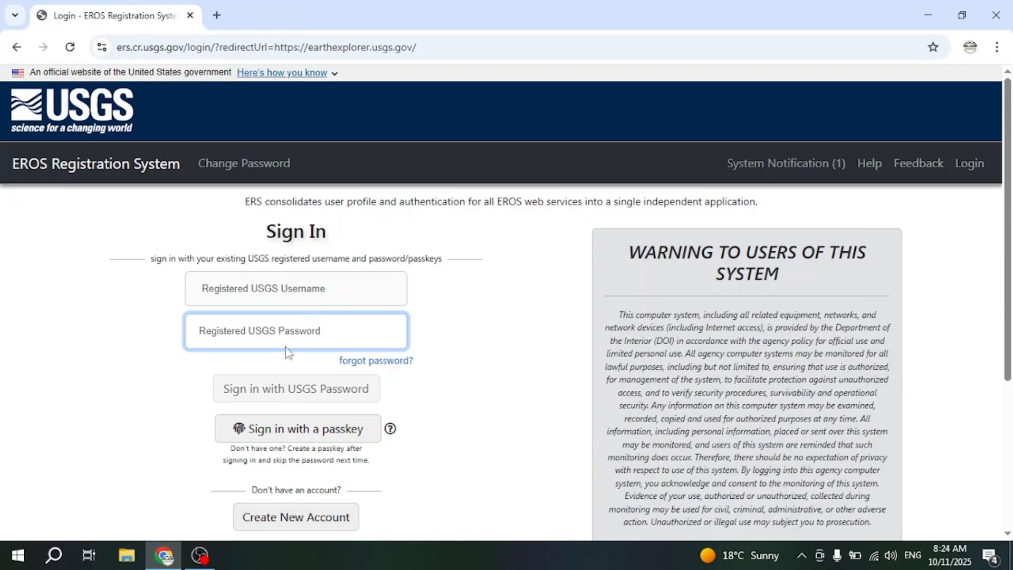
{"action": "left_click", "coordinate": [264, 295]}
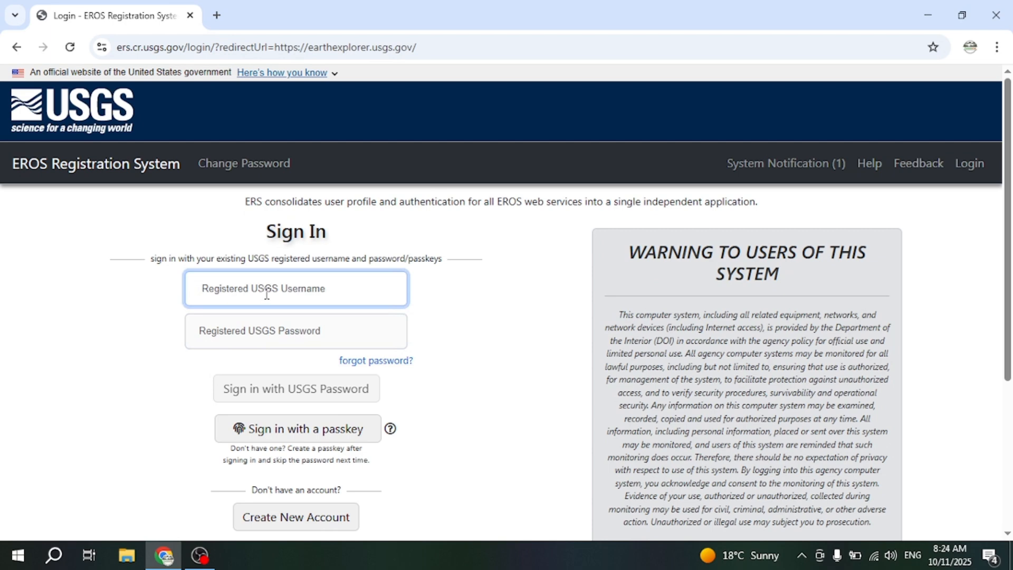
{"action": "type", "text": "Forest"}
{"action": "left_click", "coordinate": [229, 331]}
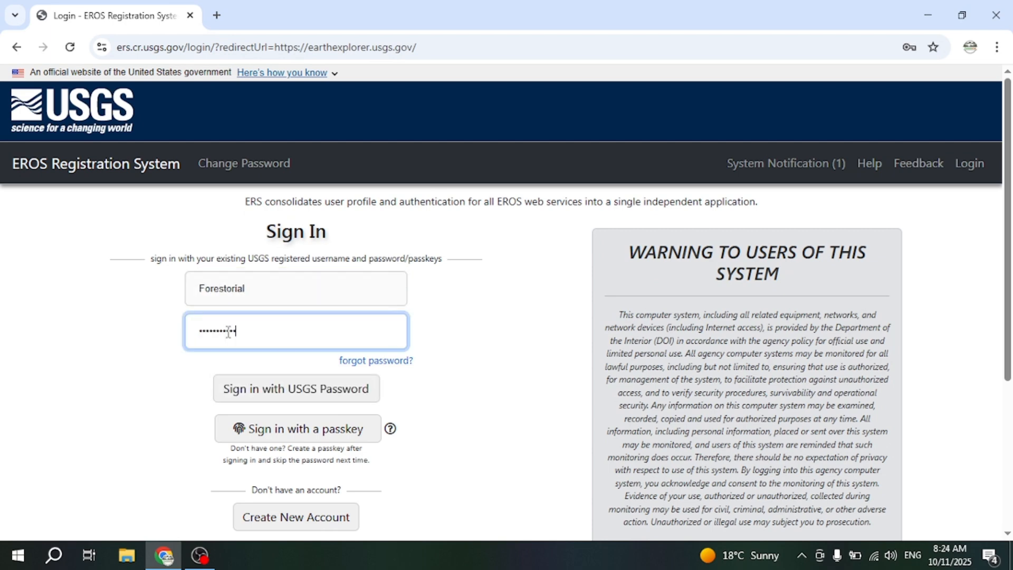
{"action": "type", "text": "•••"}
{"action": "left_click", "coordinate": [266, 395]}
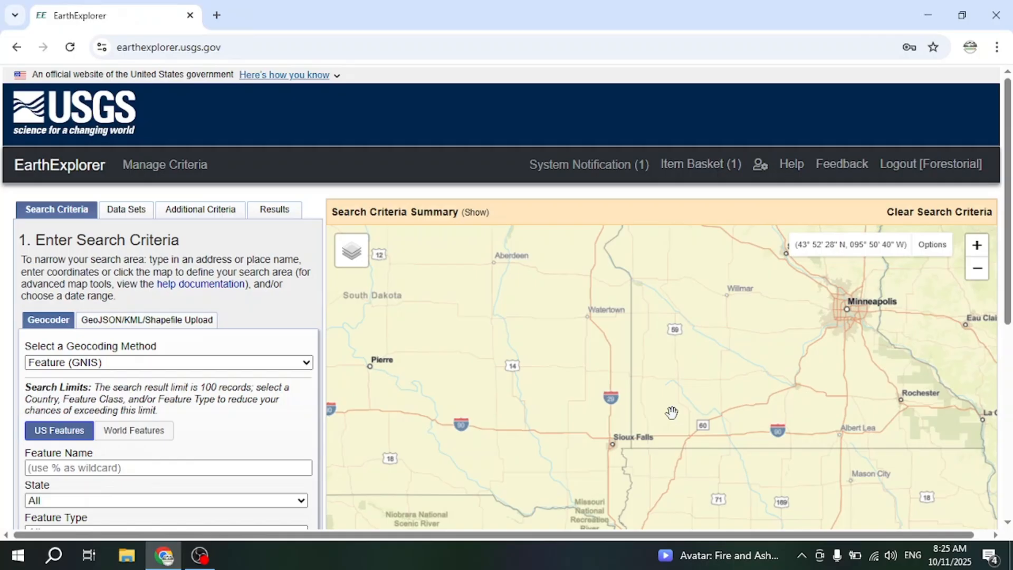
Draw a four-corner search polygon around Kathmandu, Nepal, spanning about 27°27' to 27°54' N and 85°02' to 85°45' E.
{"action": "scroll", "coordinate": [716, 423], "scroll_direction": "down", "scroll_amount": 1}
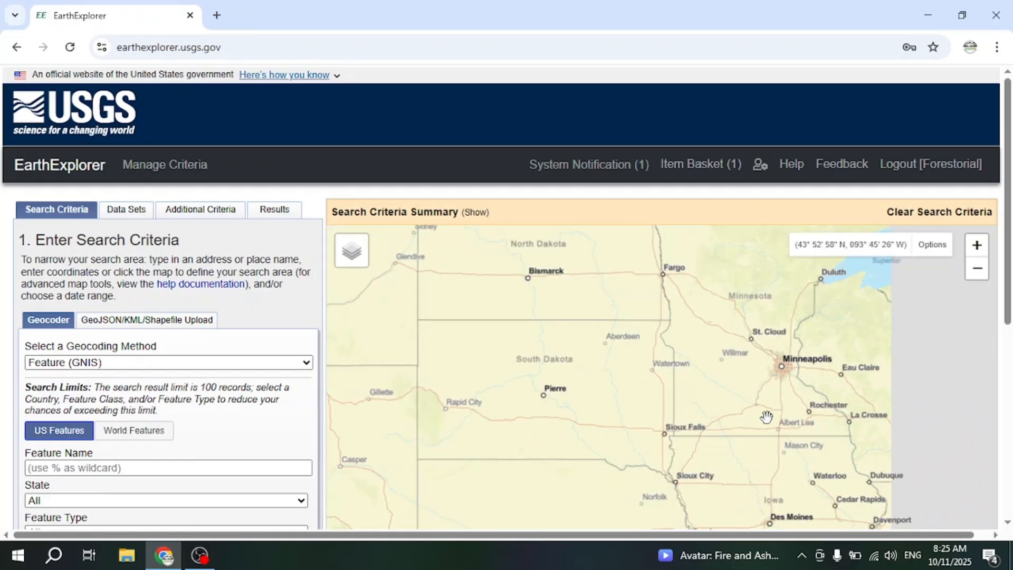
{"action": "left_click_drag", "start_coordinate": [768, 417], "coordinate": [495, 269]}
{"action": "left_click_drag", "start_coordinate": [830, 425], "coordinate": [596, 410]}
{"action": "scroll", "coordinate": [631, 413], "scroll_direction": "down", "scroll_amount": 1}
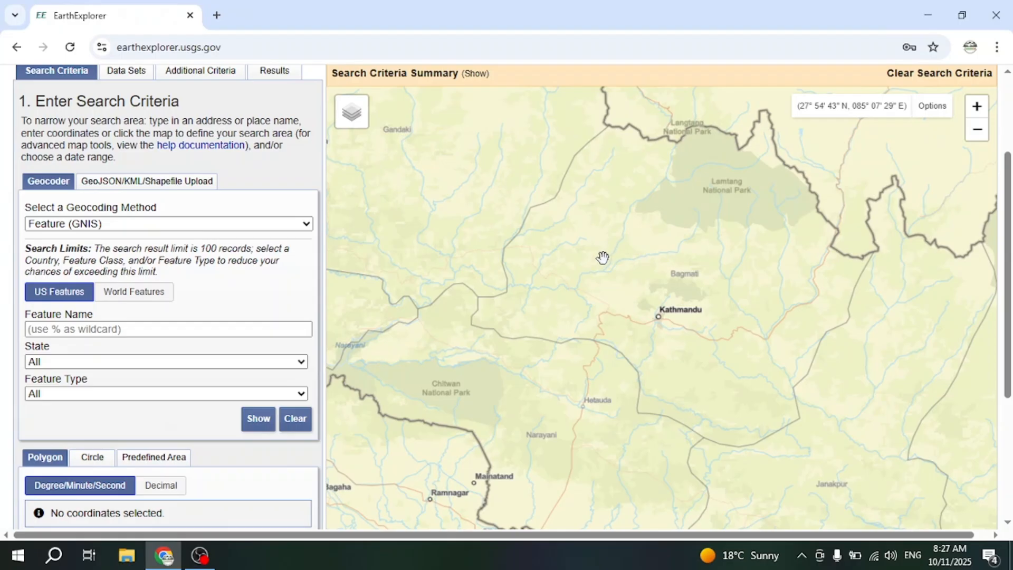
{"action": "left_click", "coordinate": [583, 257]}
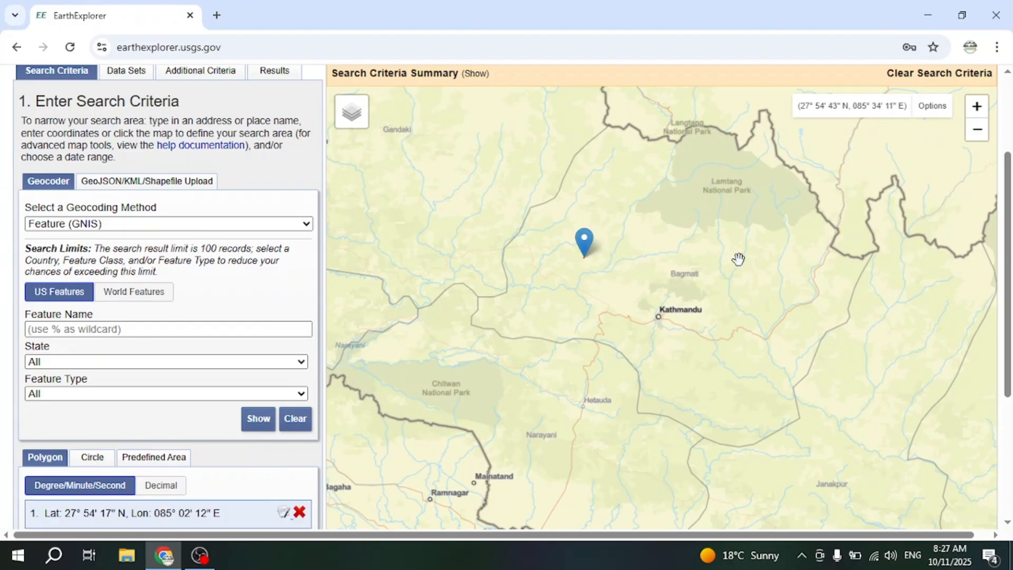
{"action": "left_click", "coordinate": [774, 259]}
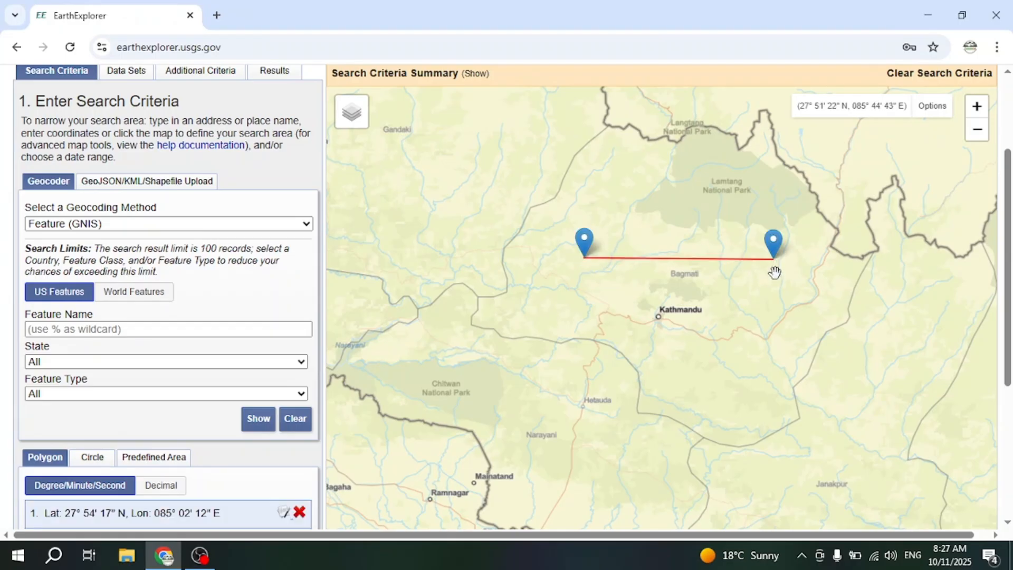
{"action": "left_click", "coordinate": [776, 394]}
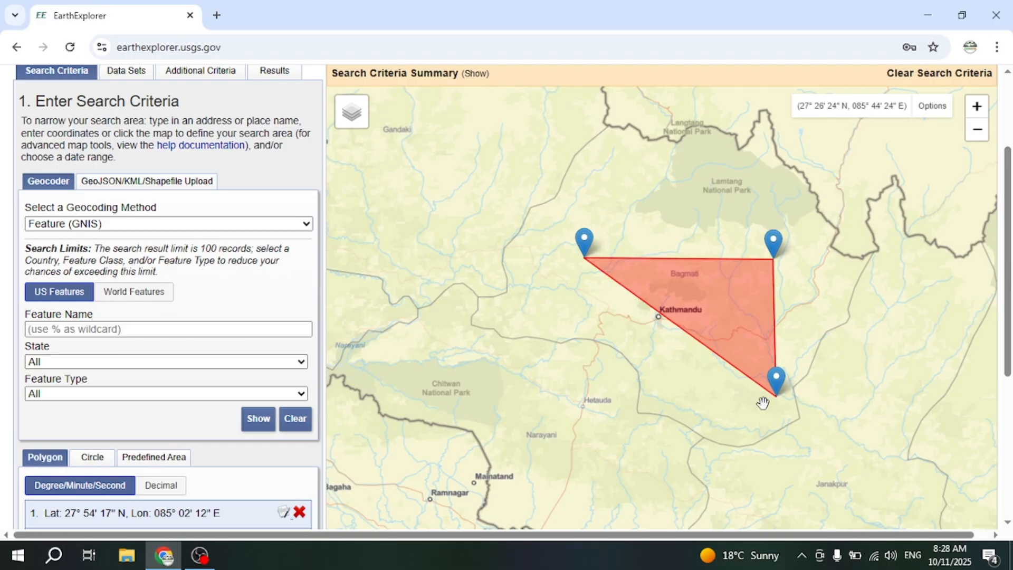
{"action": "left_click", "coordinate": [606, 394]}
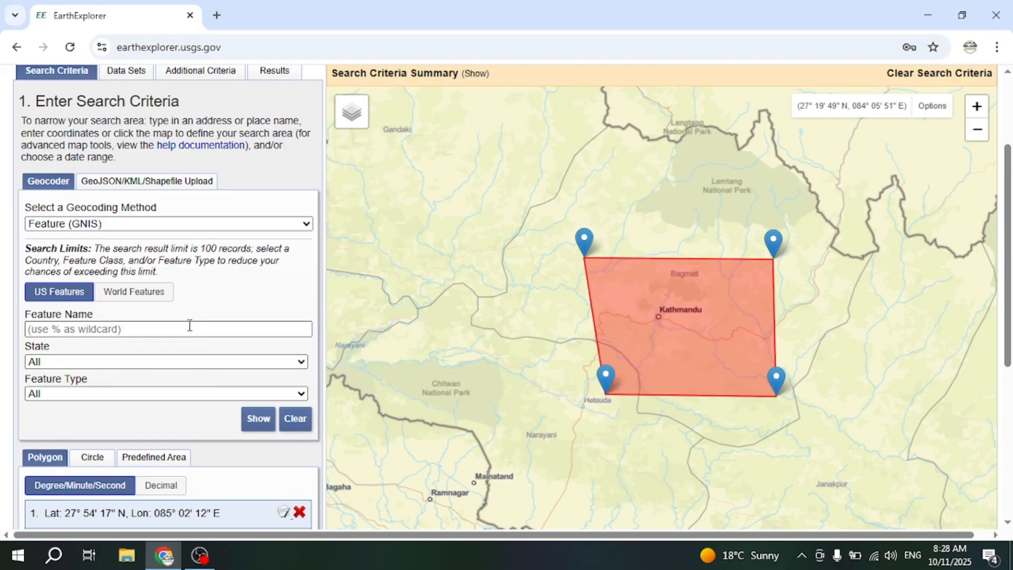
Clear the polygon coordinates and redraw a four-corner area around Kathmandu, about 27°30' to 27°55' N and 85°03' to 85°38' E.
{"action": "scroll", "coordinate": [190, 330], "scroll_direction": "down", "scroll_amount": 3}
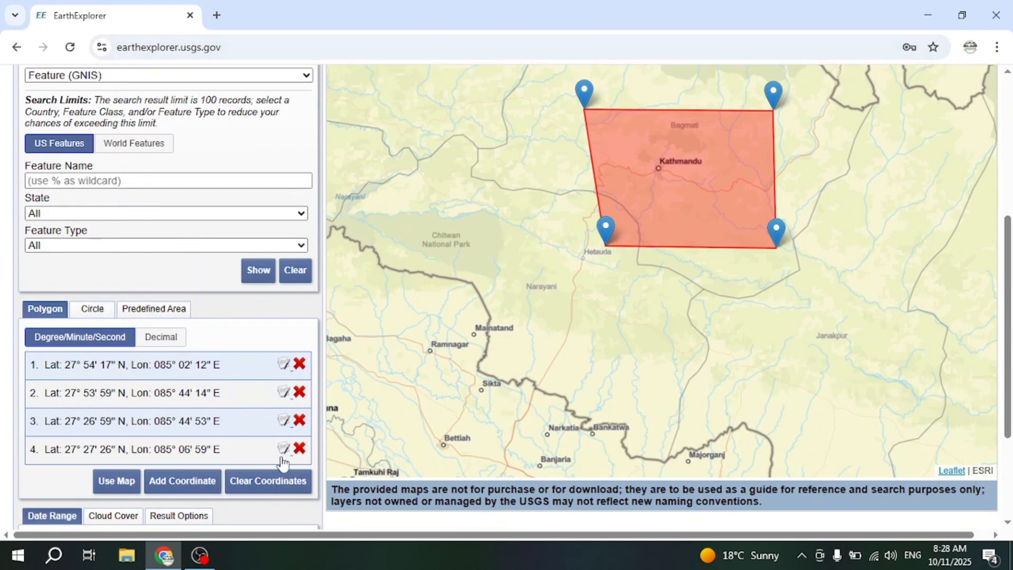
{"action": "left_click", "coordinate": [269, 481]}
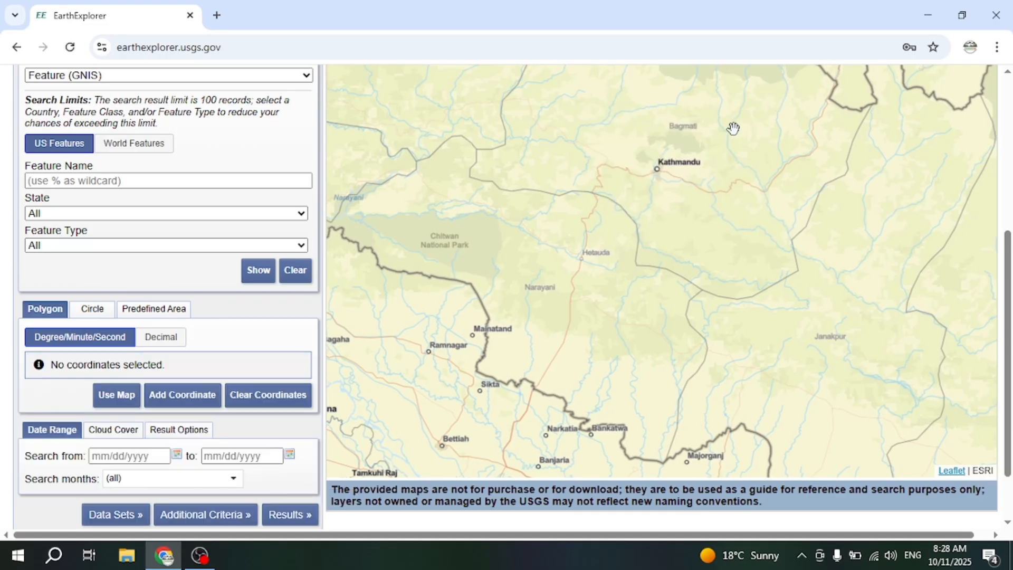
{"action": "left_click", "coordinate": [587, 107]}
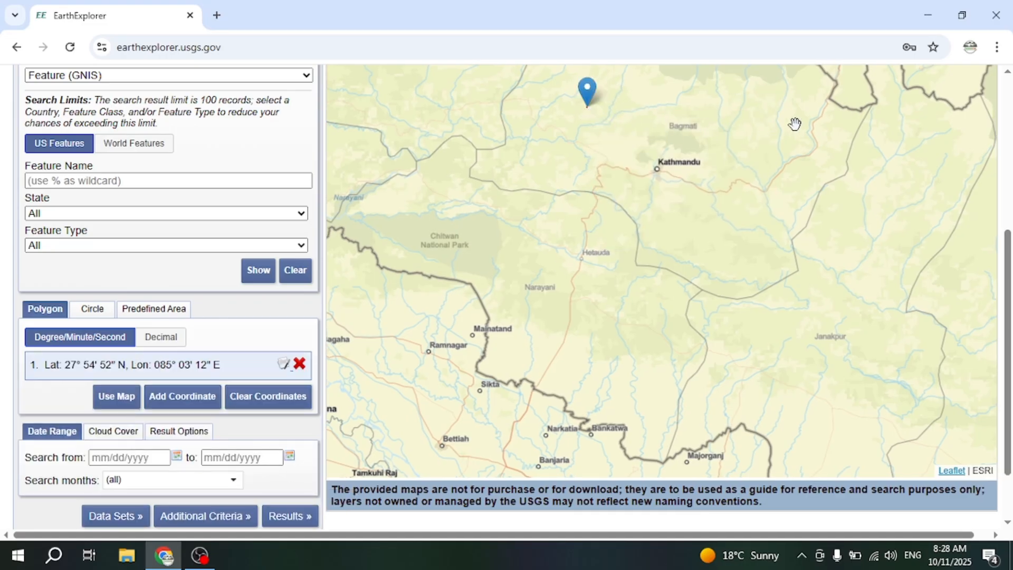
{"action": "left_click", "coordinate": [741, 107]}
{"action": "left_click", "coordinate": [744, 231]}
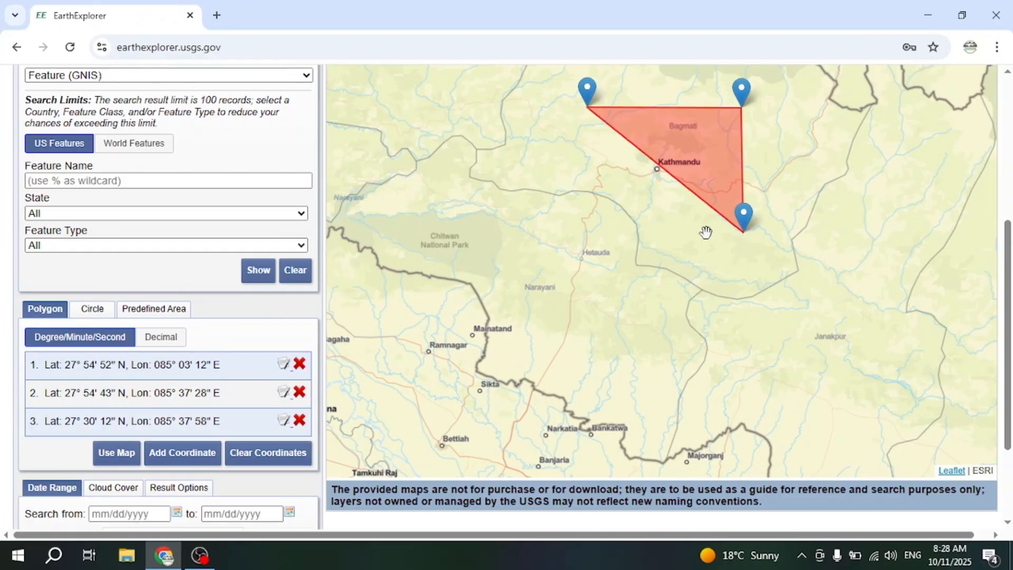
{"action": "left_click", "coordinate": [607, 216]}
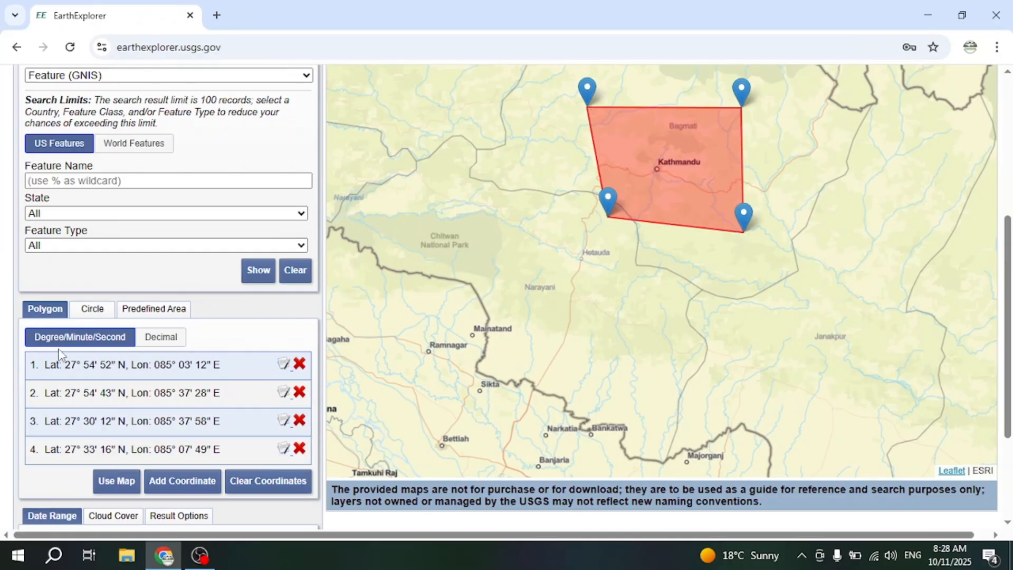
Switch the polygon coordinates to decimal format and clear all of the polygon's coordinates.
{"action": "left_click", "coordinate": [155, 346]}
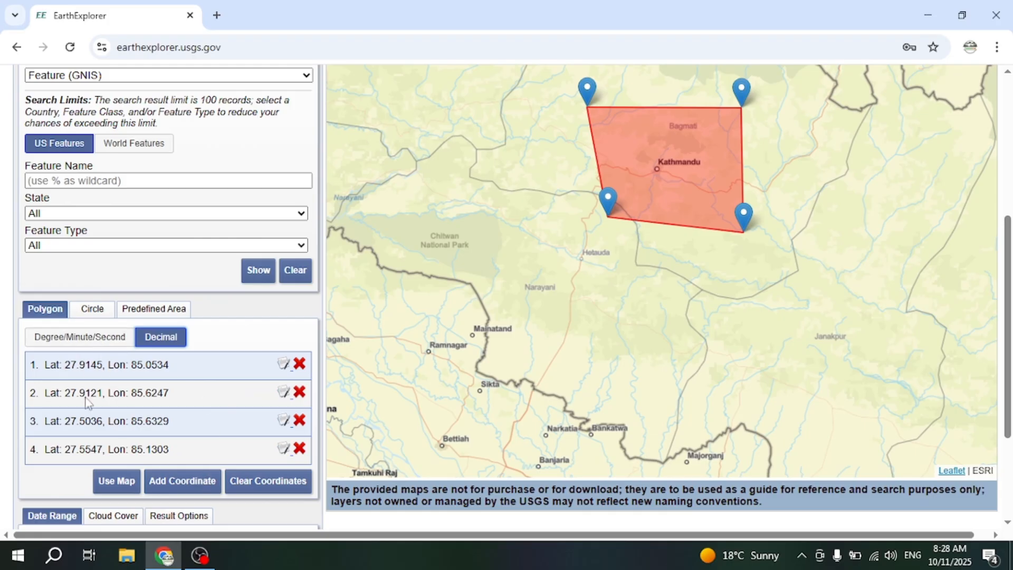
{"action": "left_click_drag", "start_coordinate": [458, 175], "coordinate": [478, 248]}
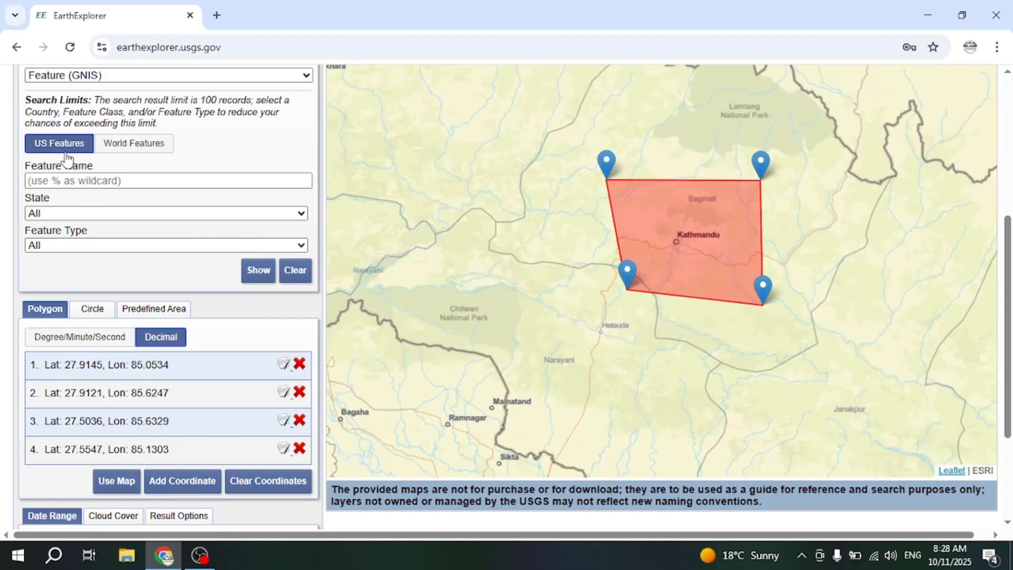
{"action": "scroll", "coordinate": [192, 177], "scroll_direction": "up", "scroll_amount": 4}
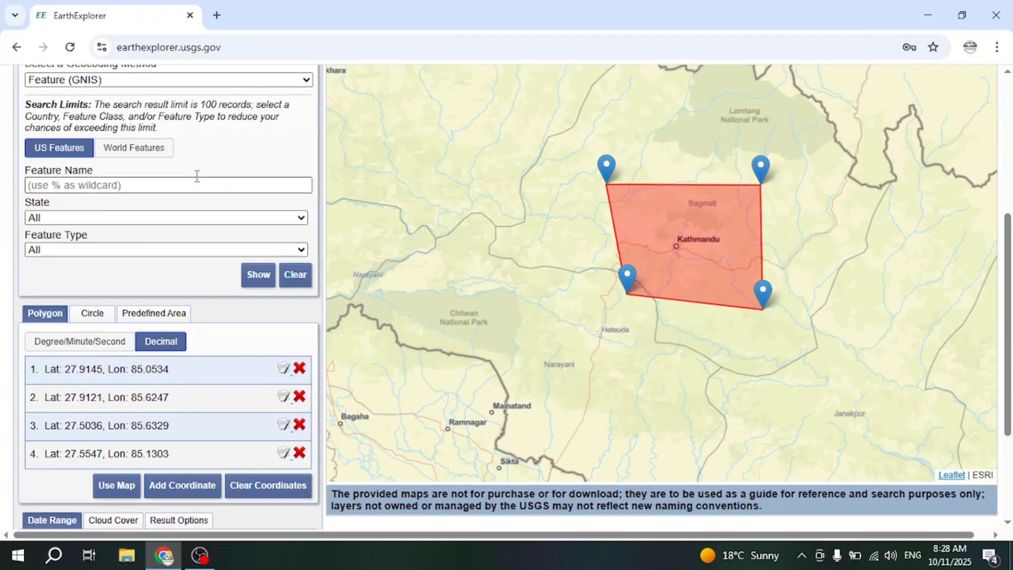
{"action": "scroll", "coordinate": [119, 385], "scroll_direction": "down", "scroll_amount": 5}
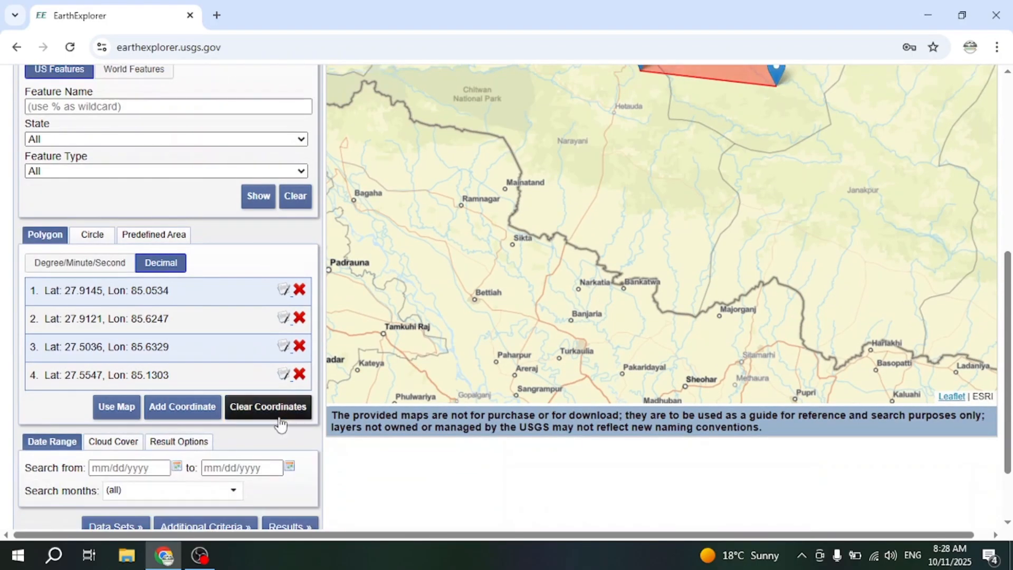
{"action": "left_click", "coordinate": [265, 408]}
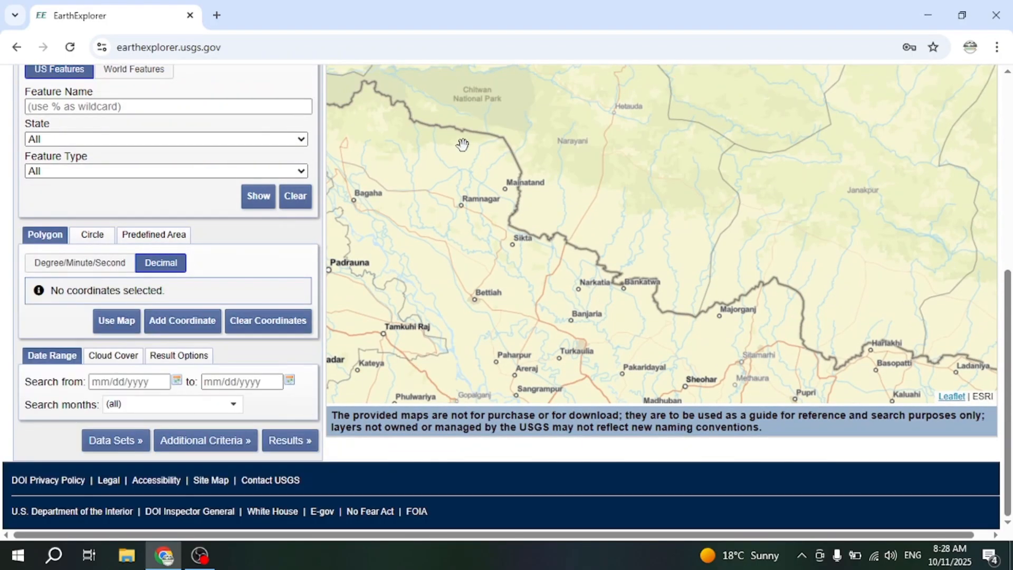
Set the geocoding method to Feature (GNIS) with World Features and choose Nepal as the country.
{"action": "left_click_drag", "start_coordinate": [485, 149], "coordinate": [479, 318]}
{"action": "scroll", "coordinate": [121, 168], "scroll_direction": "up", "scroll_amount": 4}
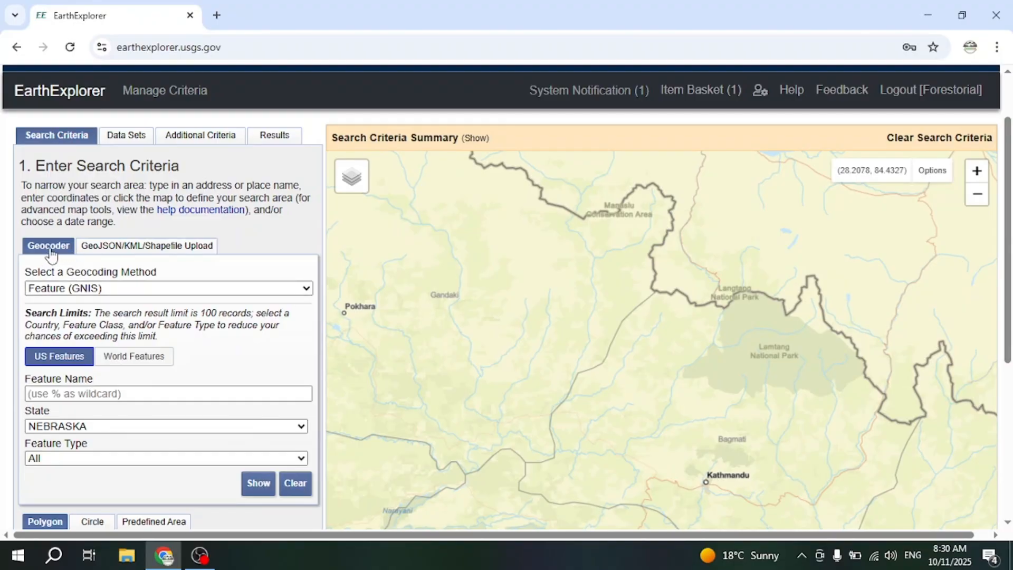
{"action": "left_click", "coordinate": [77, 290]}
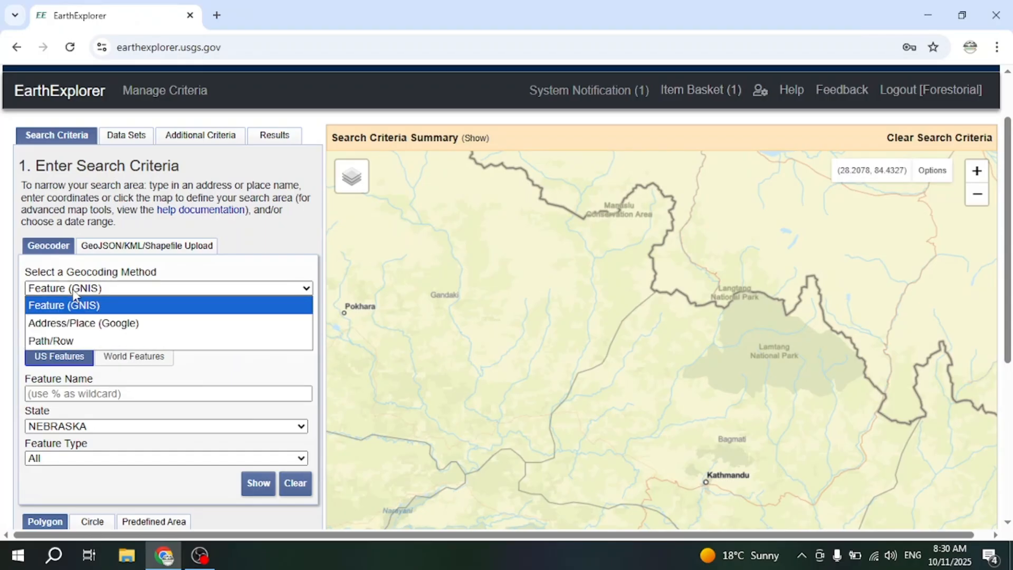
{"action": "left_click", "coordinate": [78, 306]}
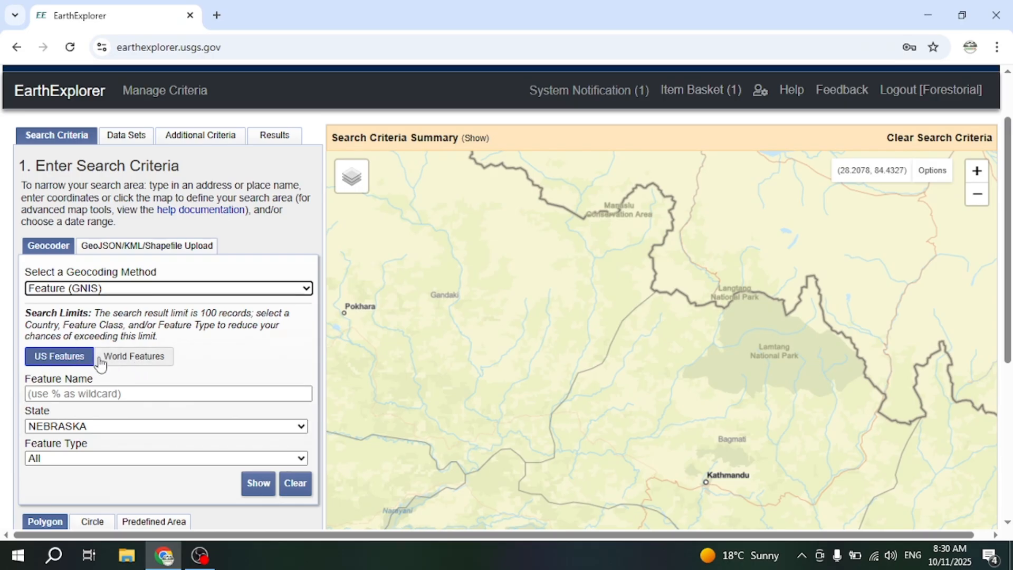
{"action": "left_click", "coordinate": [141, 367]}
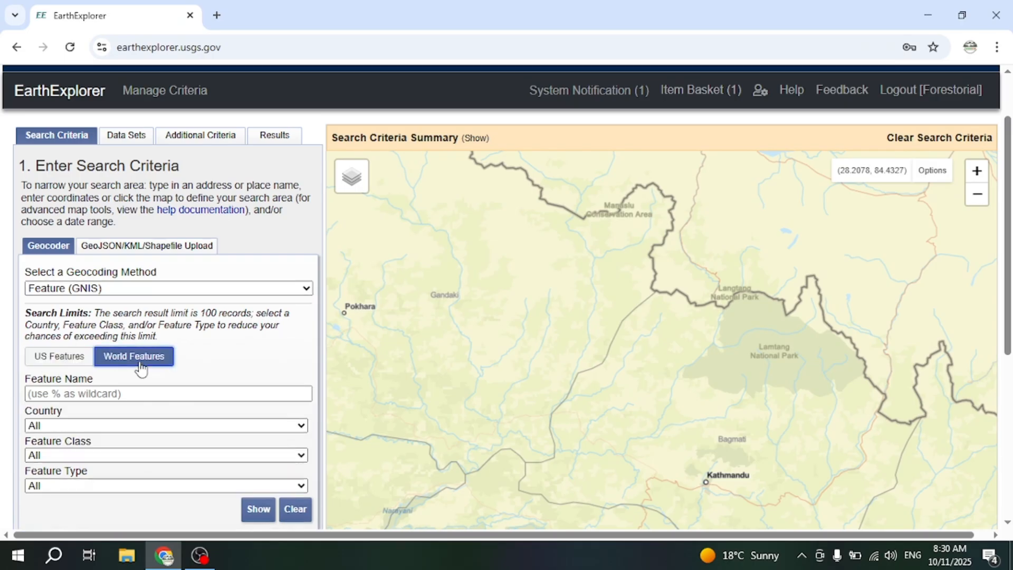
{"action": "left_click", "coordinate": [113, 426]}
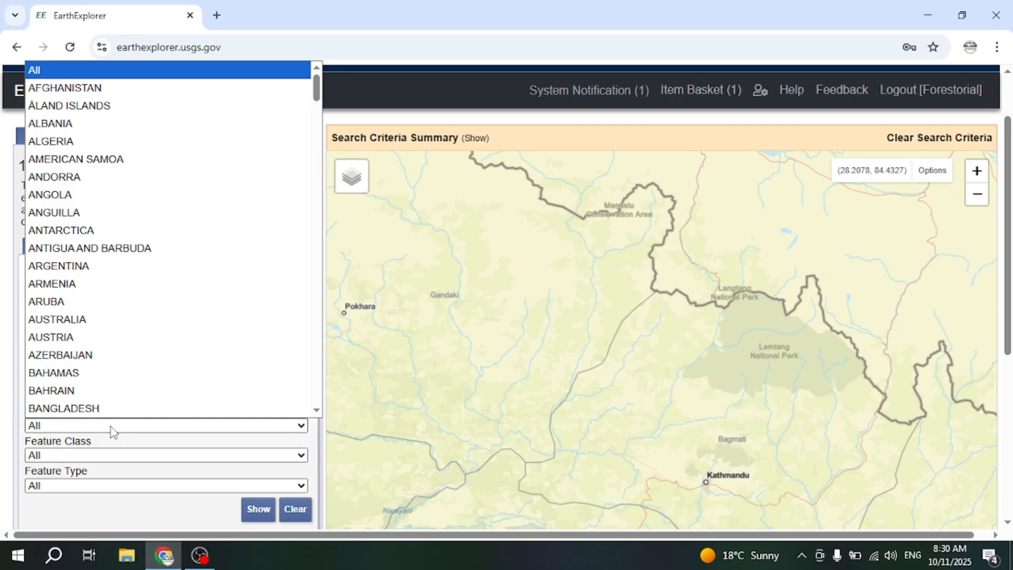
{"action": "type", "text": "ne"}
{"action": "key", "text": "Return"}
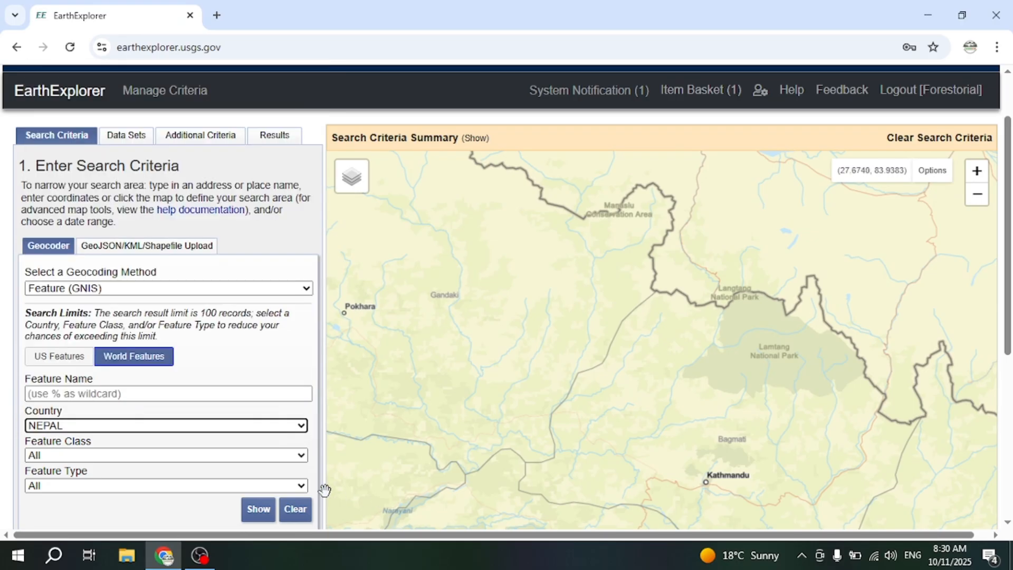
Set the feature class to Administrative Boundary Features, show the matching Nepal features and look through the list of place names.
{"action": "left_click", "coordinate": [294, 455]}
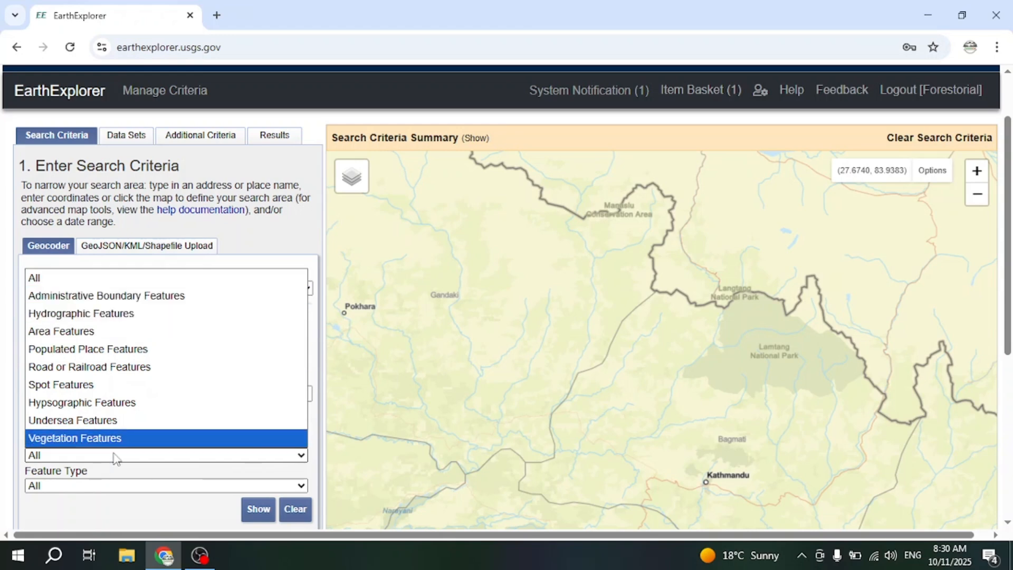
{"action": "left_click", "coordinate": [136, 297]}
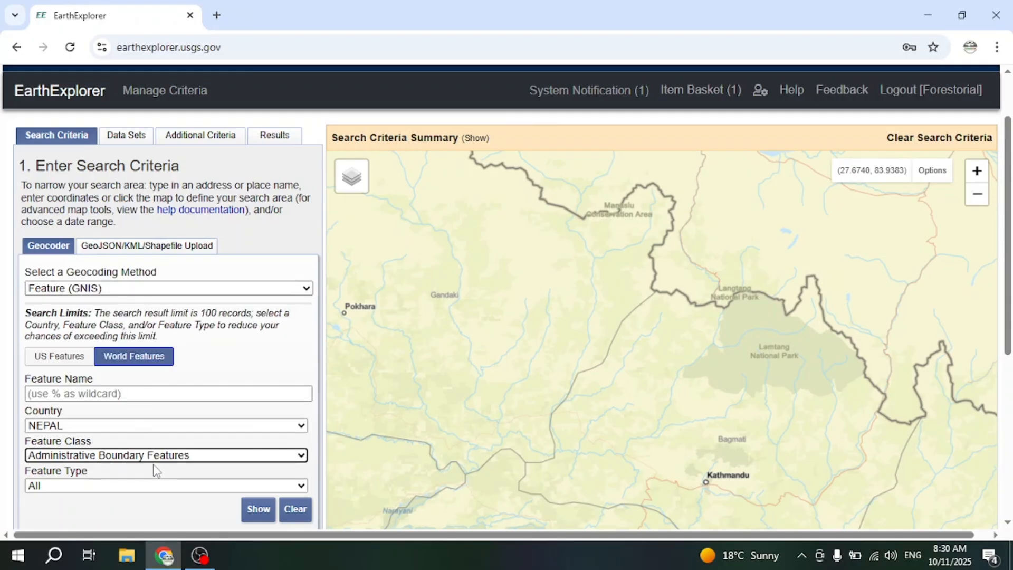
{"action": "left_click", "coordinate": [252, 515]}
{"action": "scroll", "coordinate": [130, 435], "scroll_direction": "down", "scroll_amount": 4}
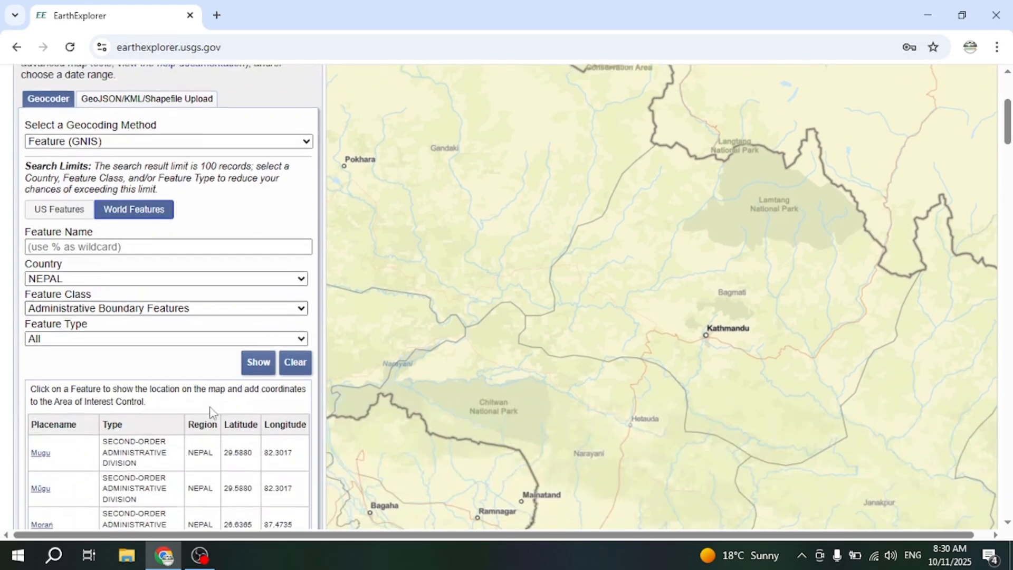
{"action": "scroll", "coordinate": [85, 401], "scroll_direction": "down", "scroll_amount": 8}
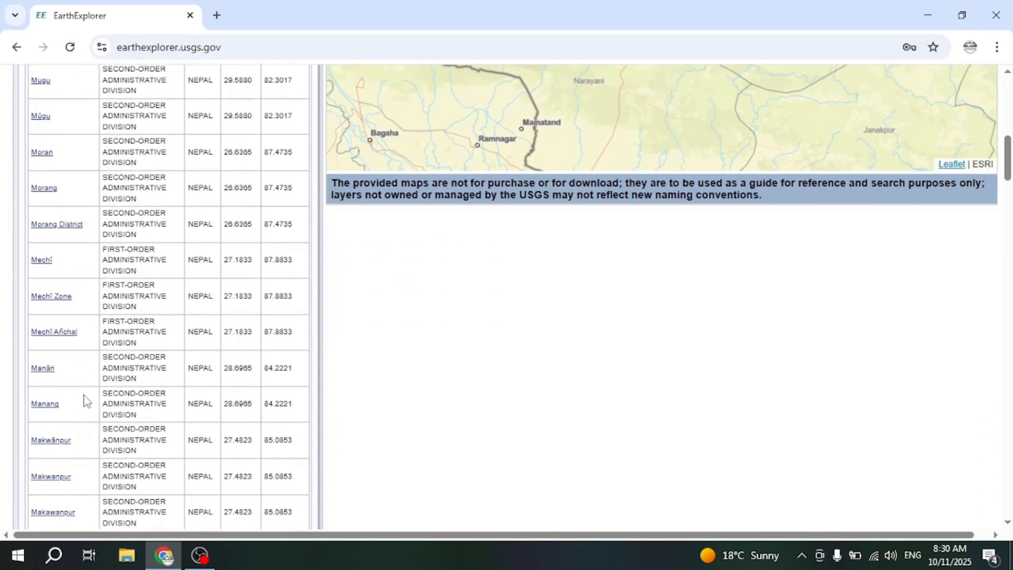
{"action": "scroll", "coordinate": [86, 392], "scroll_direction": "down", "scroll_amount": 5}
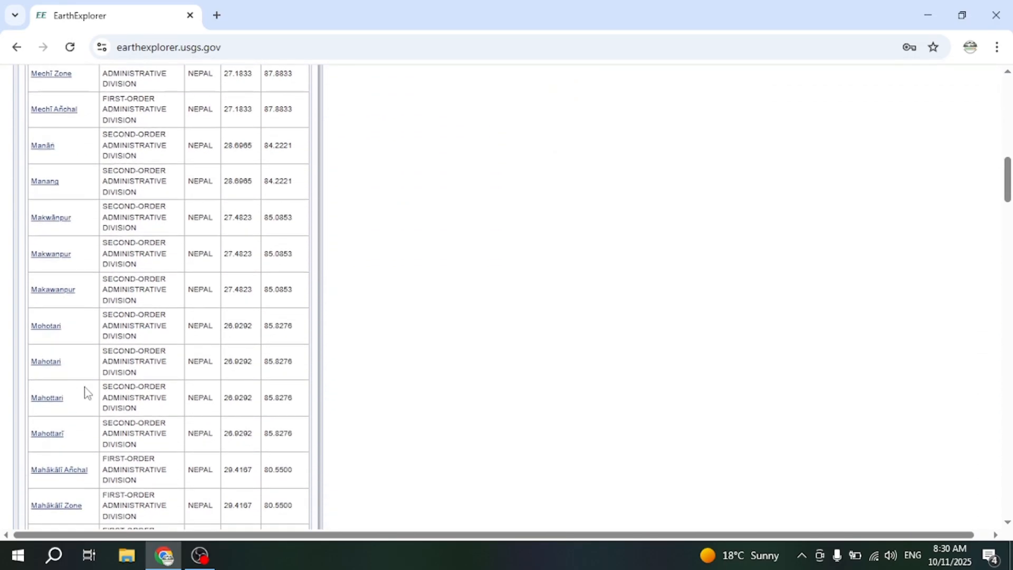
{"action": "scroll", "coordinate": [86, 391], "scroll_direction": "down", "scroll_amount": 6}
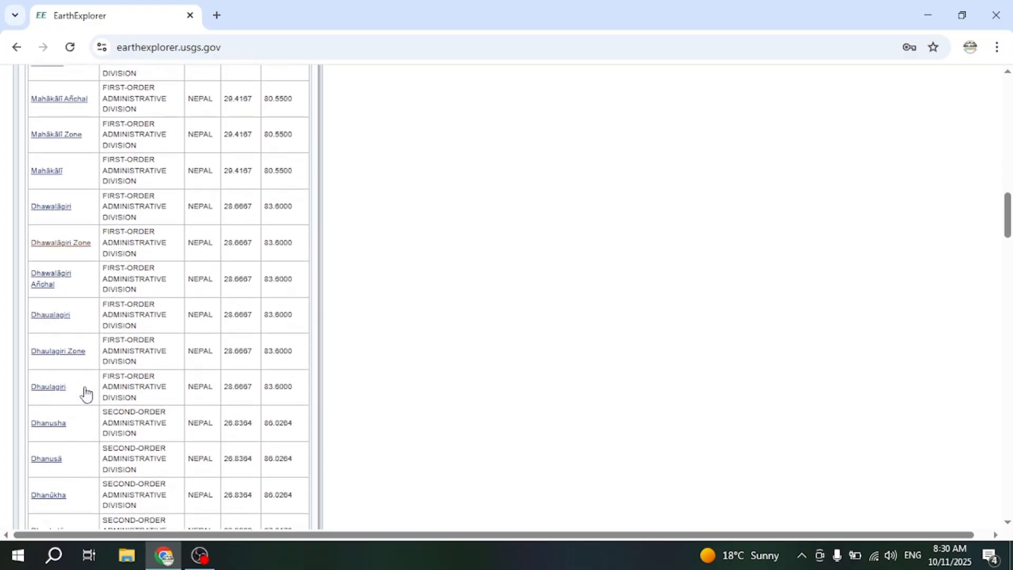
Choose the second-order division Makwanpur from the list of Nepal features as the search location.
{"action": "scroll", "coordinate": [86, 392], "scroll_direction": "down", "scroll_amount": 8}
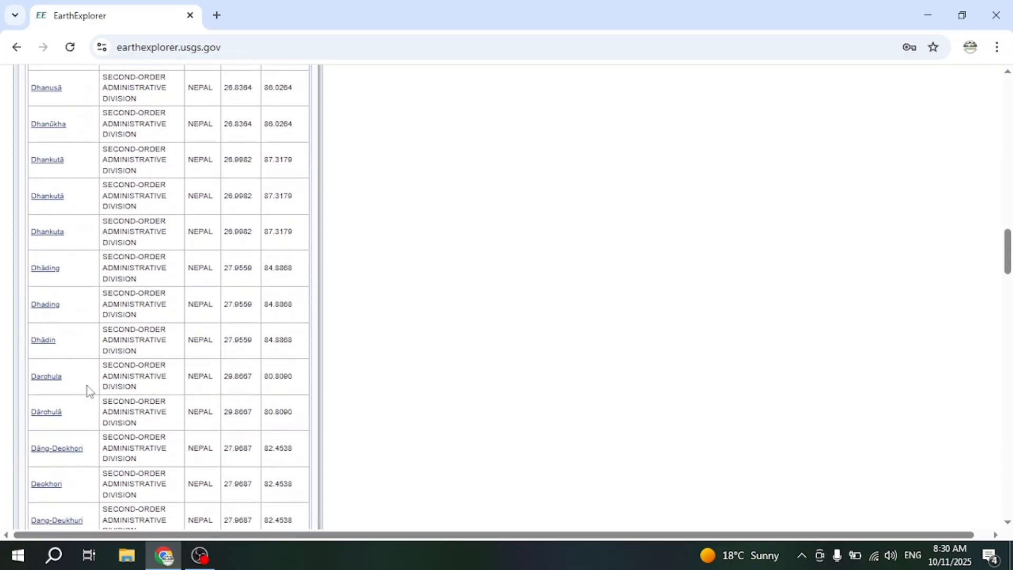
{"action": "scroll", "coordinate": [87, 385], "scroll_direction": "up", "scroll_amount": 20}
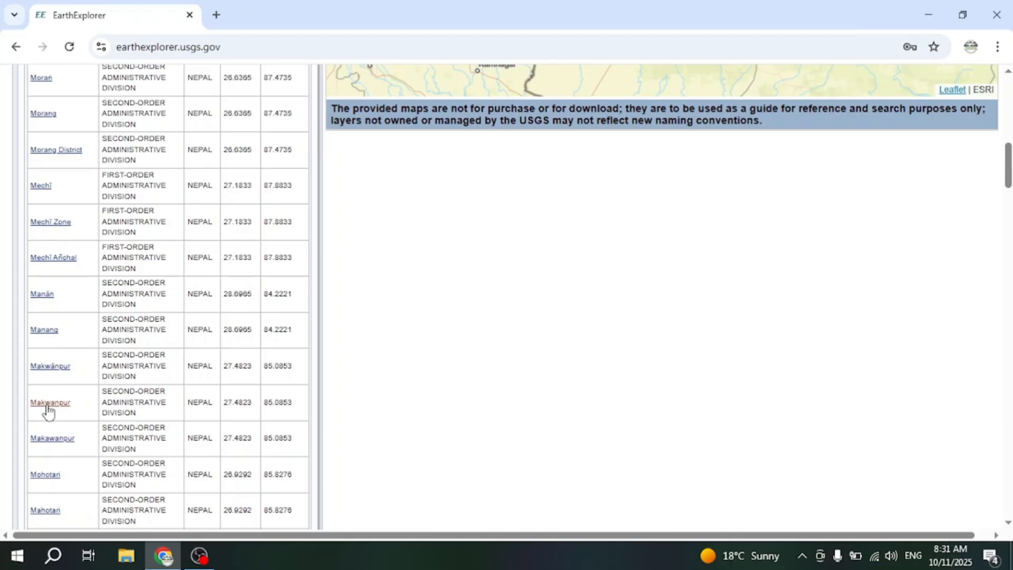
{"action": "left_click", "coordinate": [47, 405]}
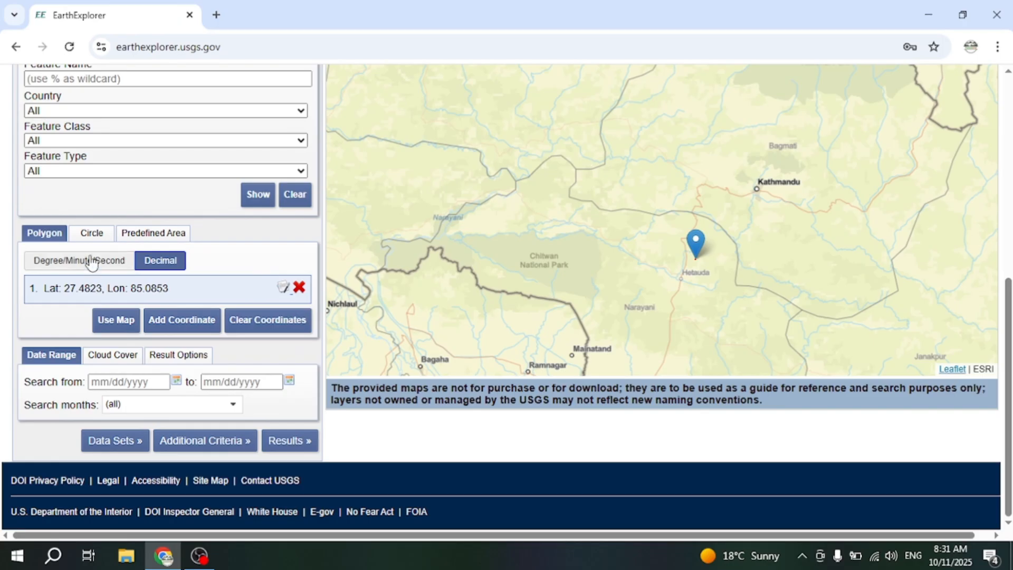
Switch the geocoding method to Address/Place (Google) and show kathmandu on the map, replacing the Makwanpur coordinate.
{"action": "scroll", "coordinate": [136, 216], "scroll_direction": "up", "scroll_amount": 1}
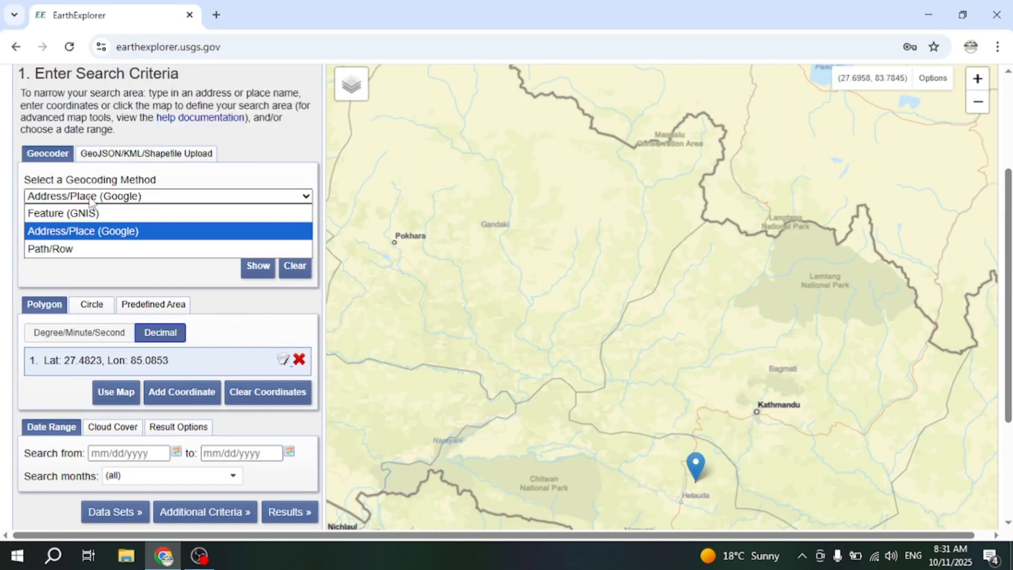
{"action": "key", "text": "Down"}
{"action": "left_click", "coordinate": [114, 196]}
{"action": "left_click", "coordinate": [88, 233]}
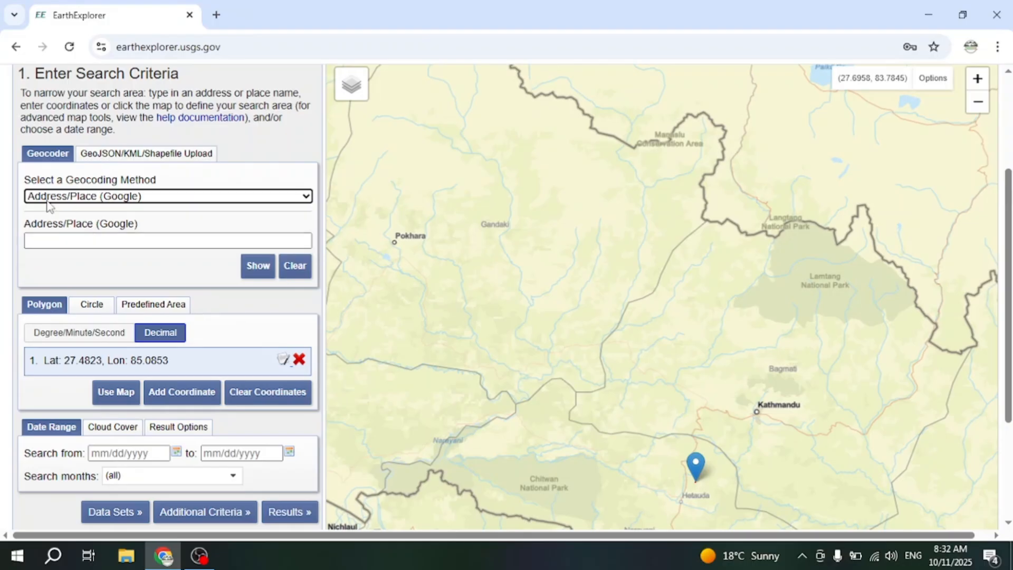
{"action": "left_click", "coordinate": [63, 239]}
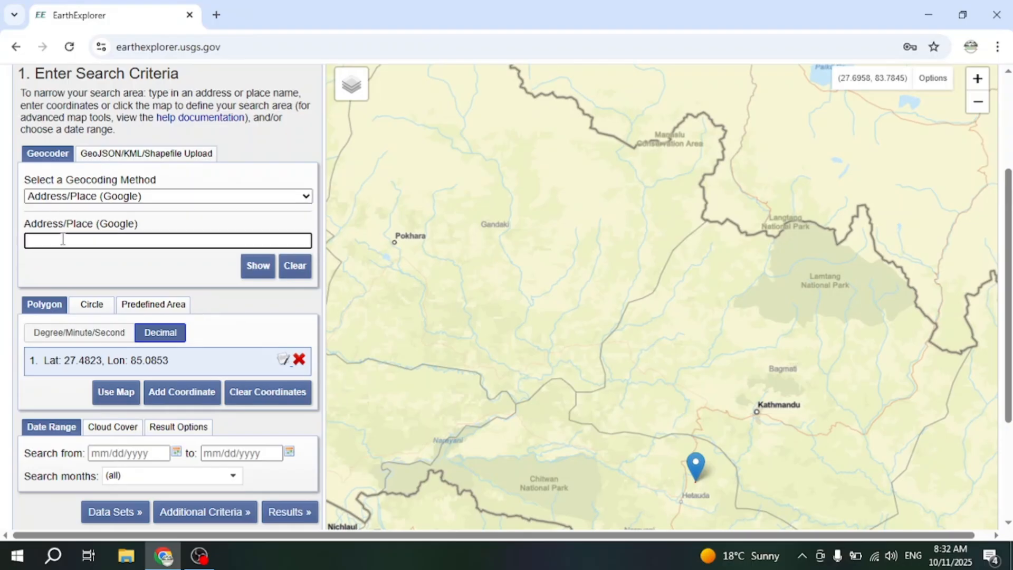
{"action": "type", "text": "kathmandu"}
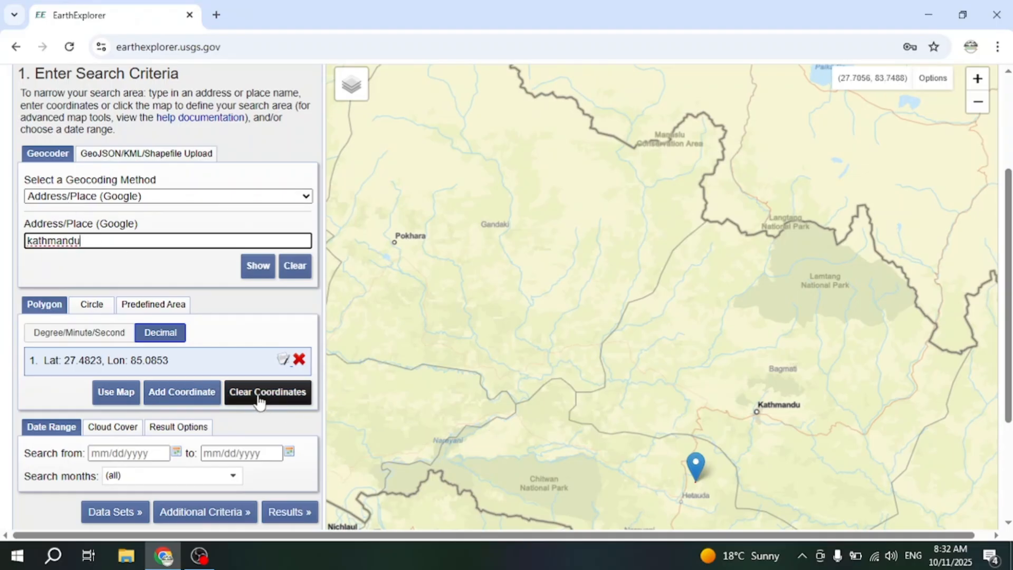
{"action": "left_click", "coordinate": [258, 402]}
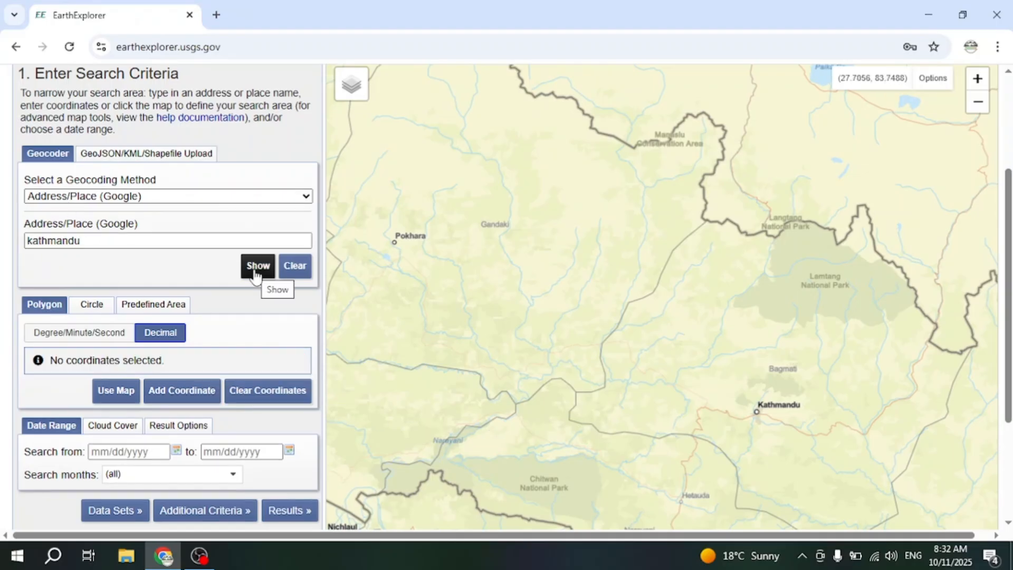
{"action": "left_click", "coordinate": [256, 274]}
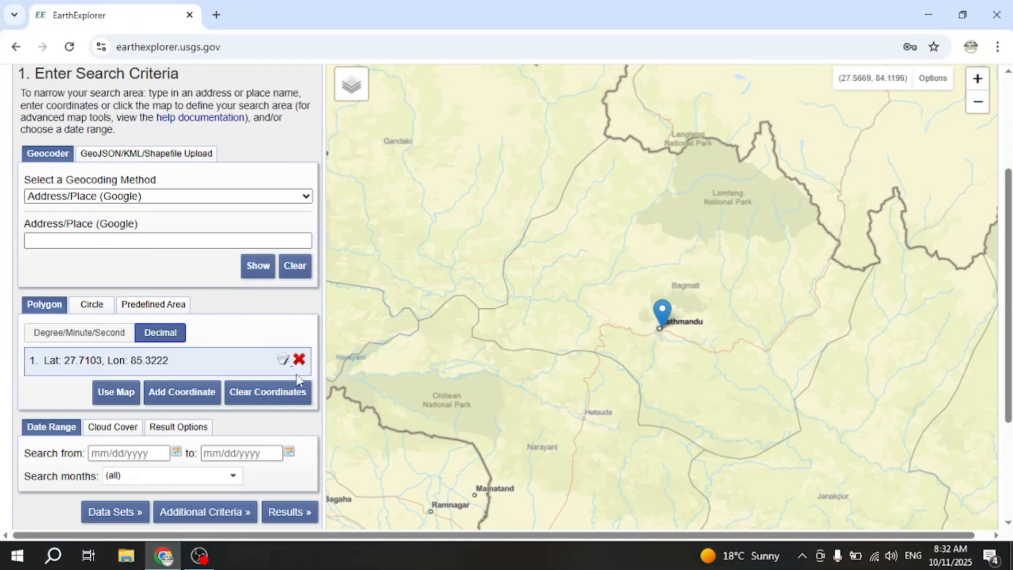
Clear the Kathmandu coordinate and set the geocoding method to Path/Row.
{"action": "left_click", "coordinate": [266, 401]}
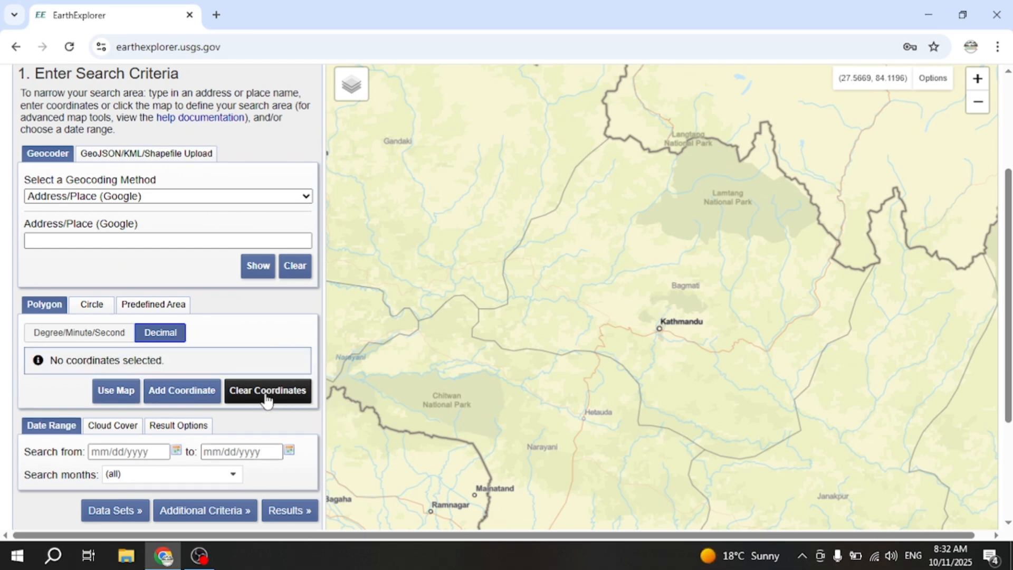
{"action": "left_click", "coordinate": [143, 198]}
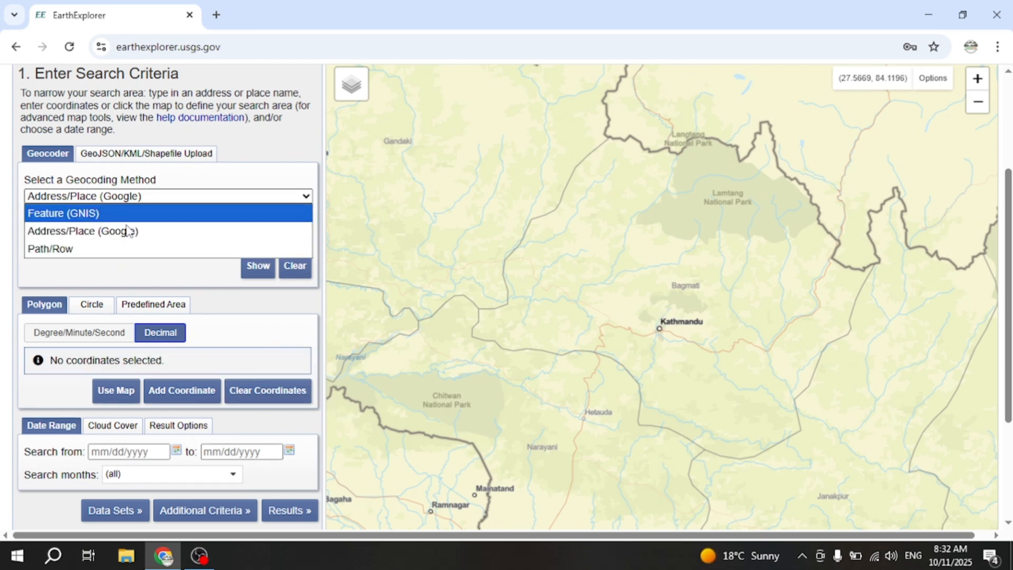
{"action": "left_click", "coordinate": [104, 250]}
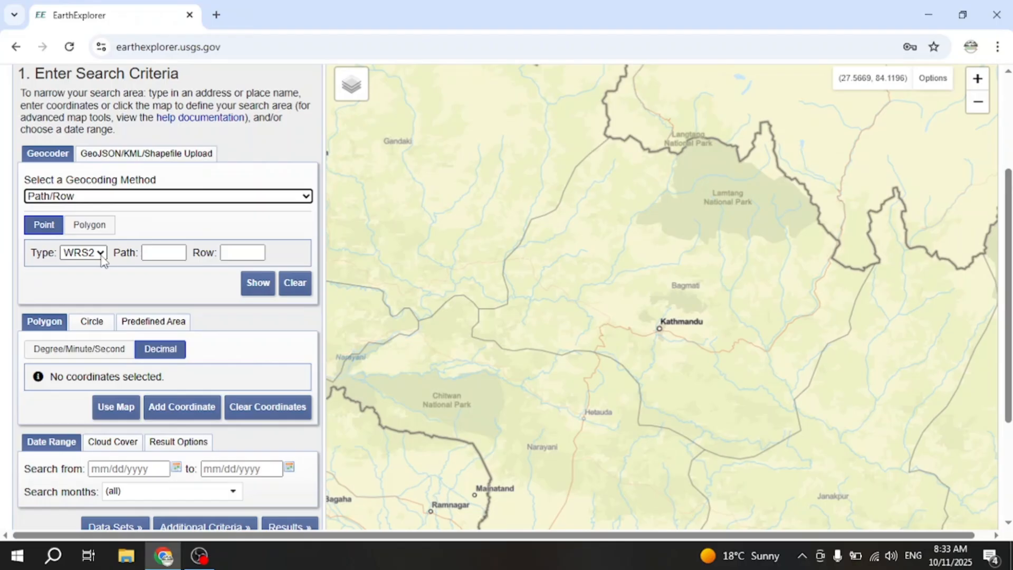
Show the search area for WRS2 path 141, row 41 as a polygon.
{"action": "left_click", "coordinate": [167, 254]}
{"action": "type", "text": "141"}
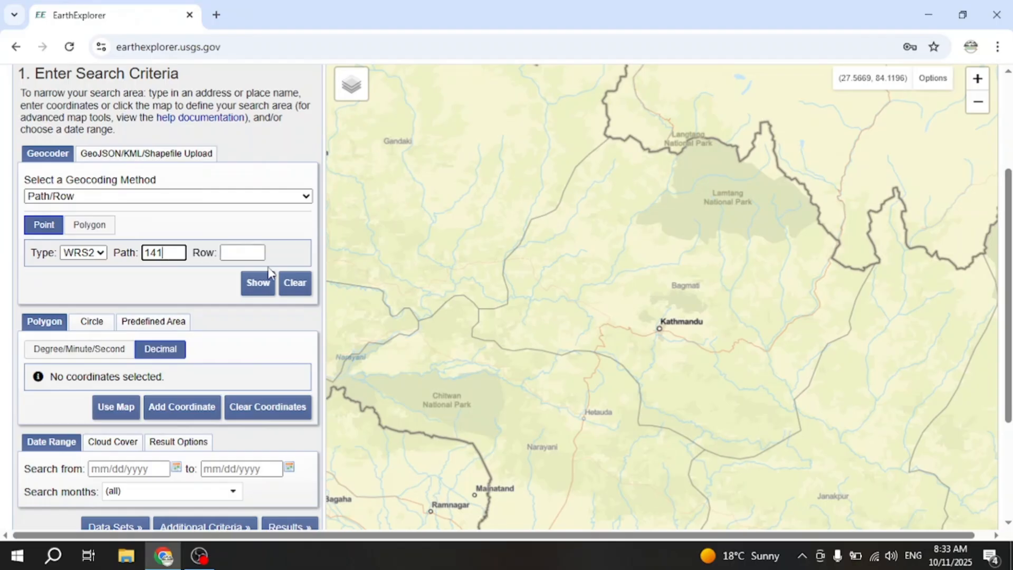
{"action": "left_click", "coordinate": [237, 256]}
{"action": "type", "text": "41"}
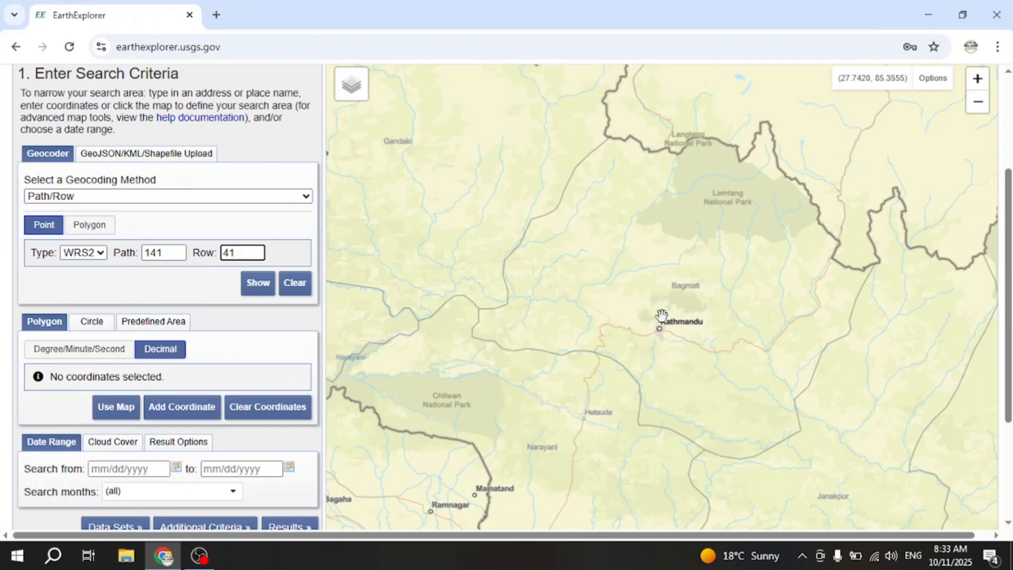
{"action": "left_click", "coordinate": [94, 230]}
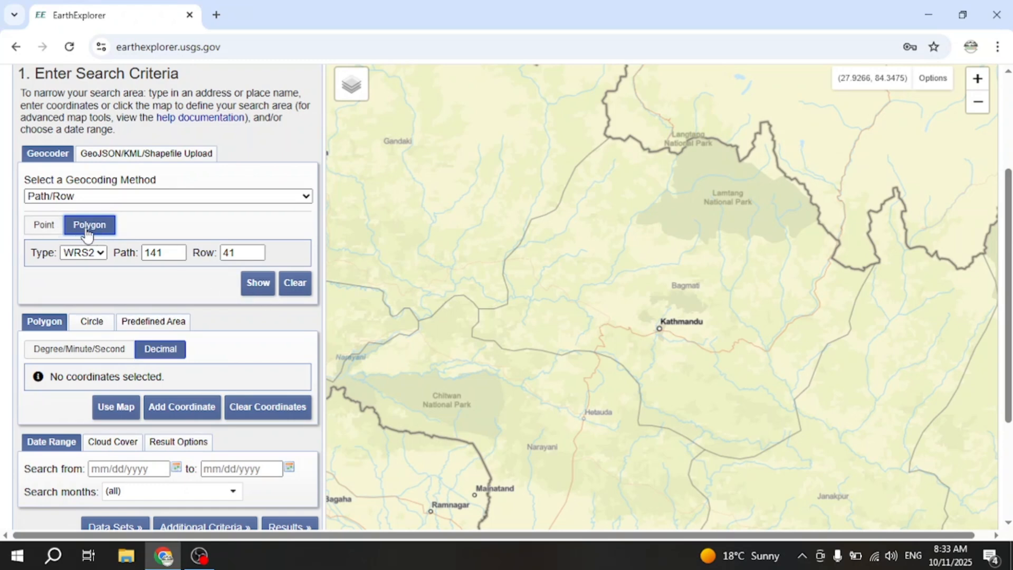
{"action": "left_click", "coordinate": [261, 284]}
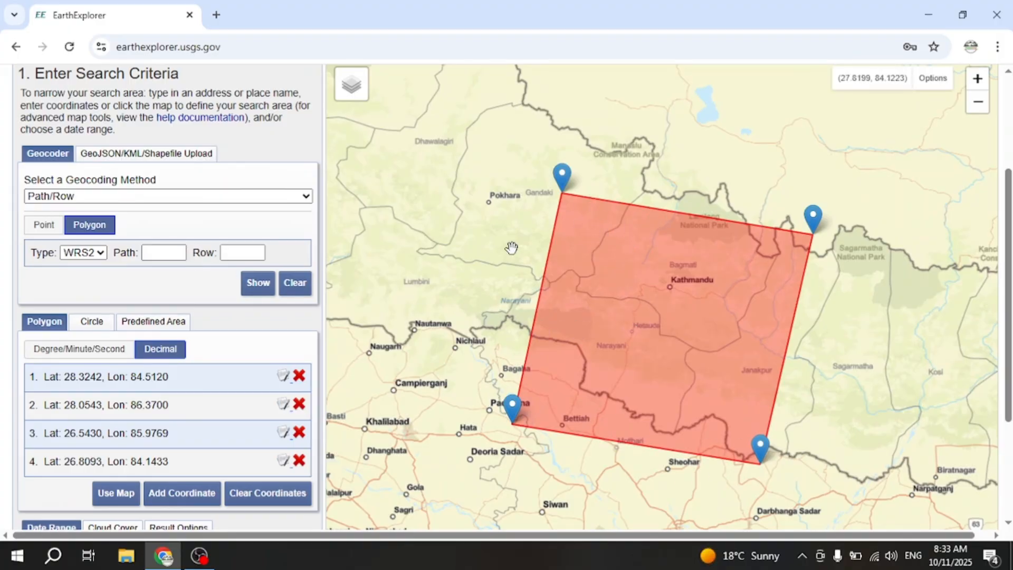
Clear the path/row polygon's coordinates and switch to file upload with the Shapefile format.
{"action": "left_click", "coordinate": [262, 499]}
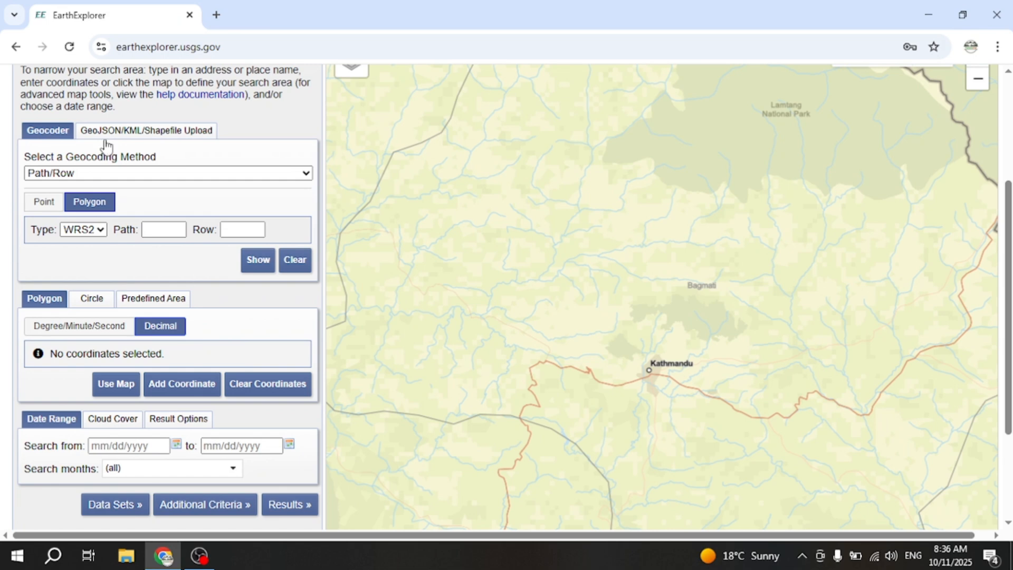
{"action": "left_click", "coordinate": [182, 137]}
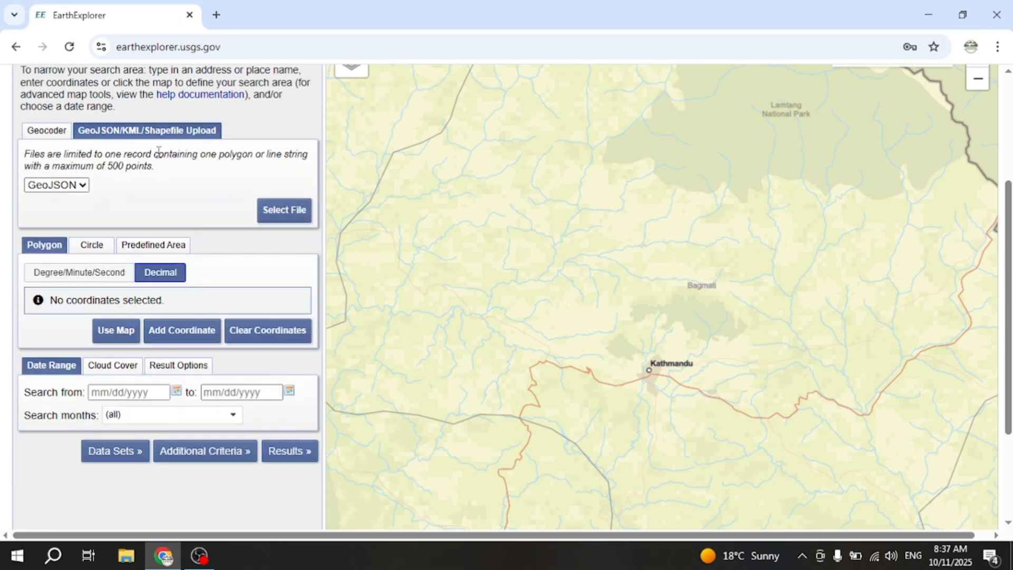
{"action": "left_click", "coordinate": [63, 187]}
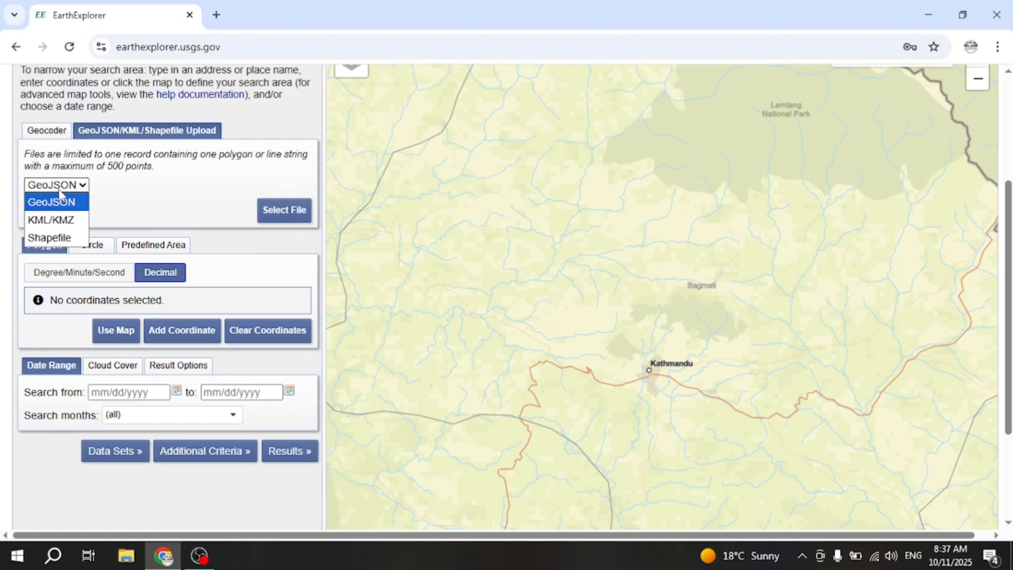
{"action": "left_click", "coordinate": [52, 237]}
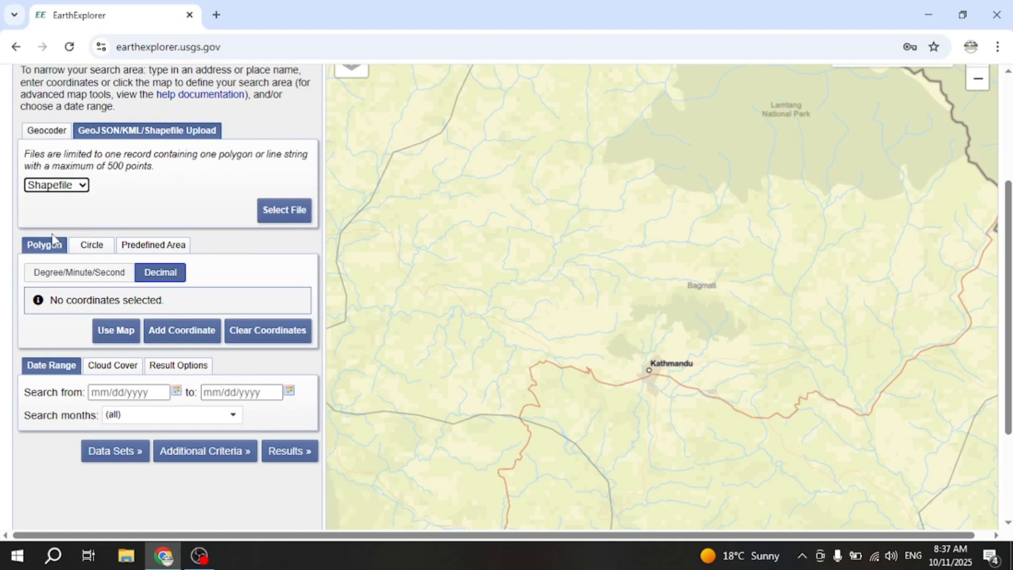
Try to upload Kathamandu_District_Original.shp from the Kathmandu_District_Original folder as the search area.
{"action": "left_click", "coordinate": [284, 222]}
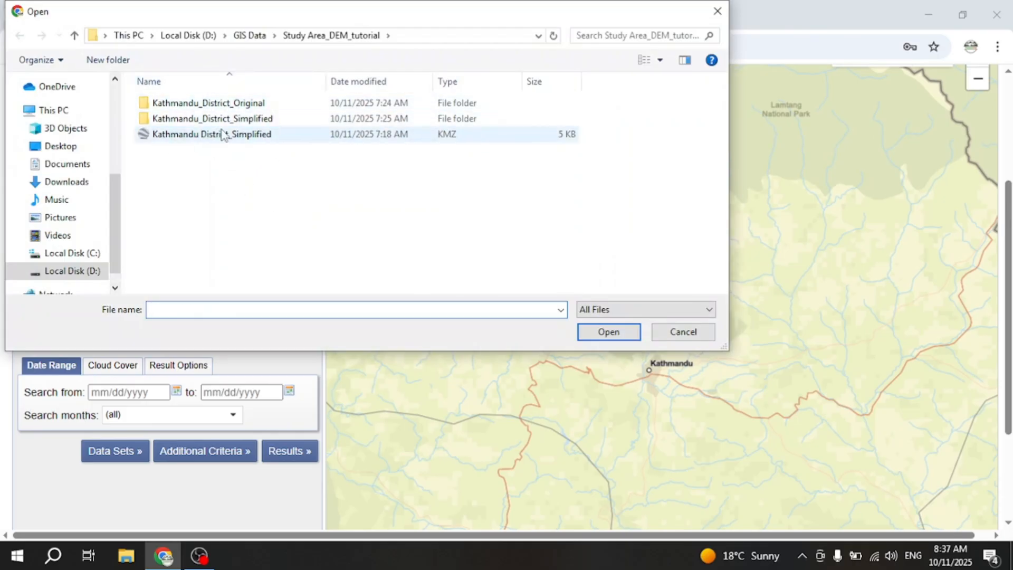
{"action": "double_click", "coordinate": [220, 104]}
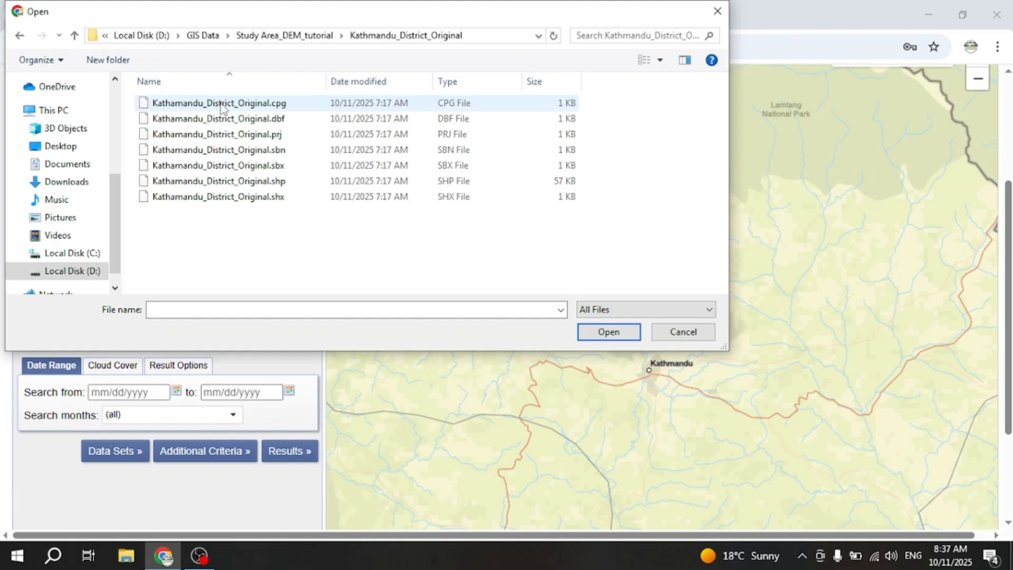
{"action": "left_click", "coordinate": [280, 185]}
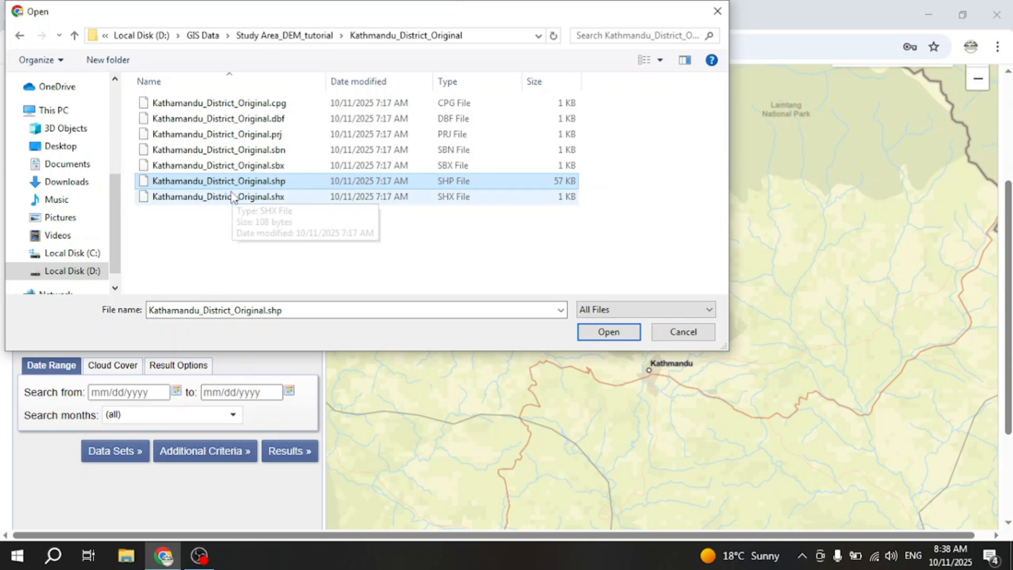
{"action": "left_click", "coordinate": [604, 333]}
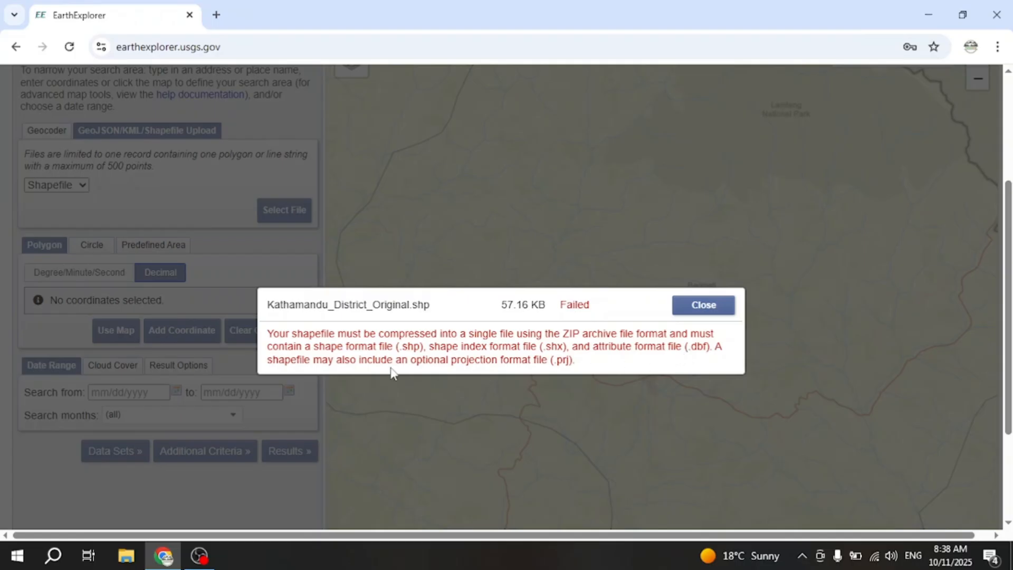
{"action": "left_click", "coordinate": [690, 316]}
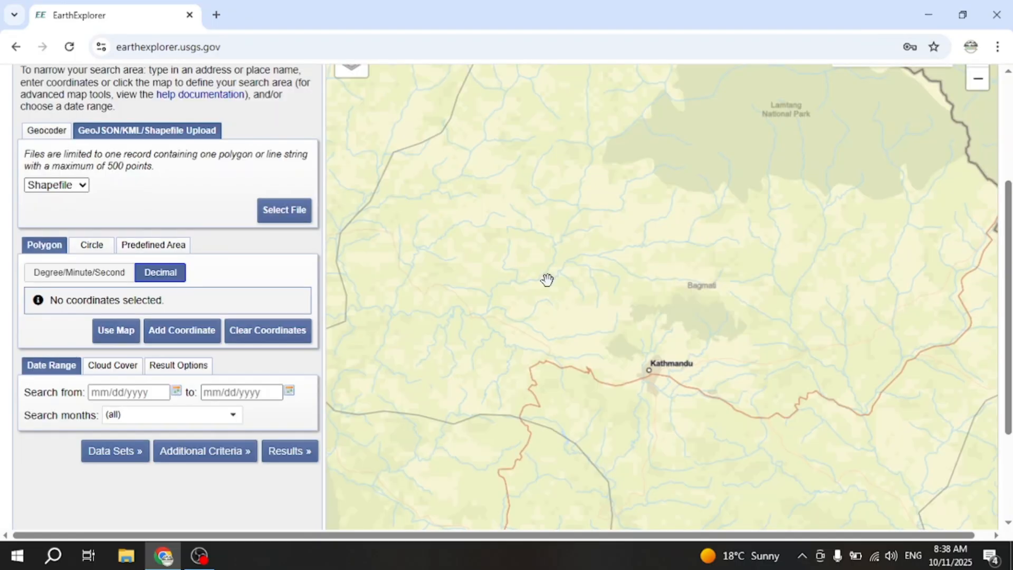
Compress the Kathmandu_District_Original folder in Study Area_DEM_tutorial into a ZIP file, keeping the folder's name.
{"action": "left_click", "coordinate": [284, 221]}
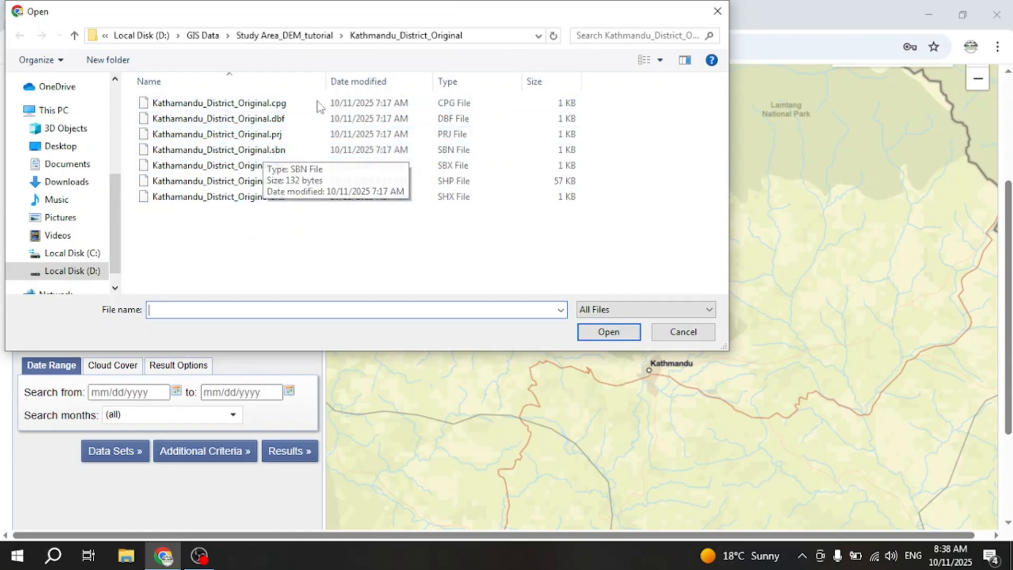
{"action": "left_click", "coordinate": [74, 36]}
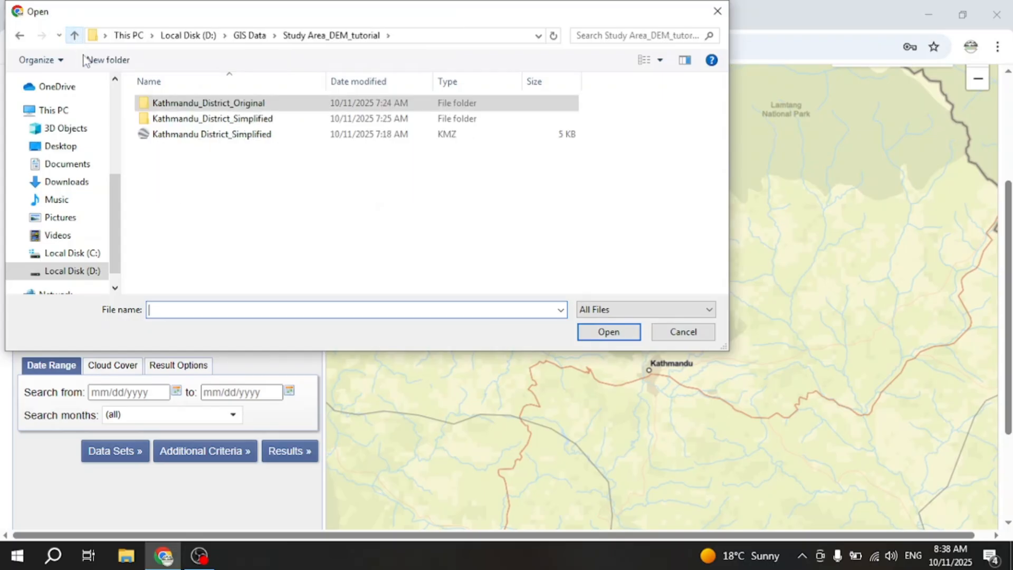
{"action": "right_click", "coordinate": [205, 108]}
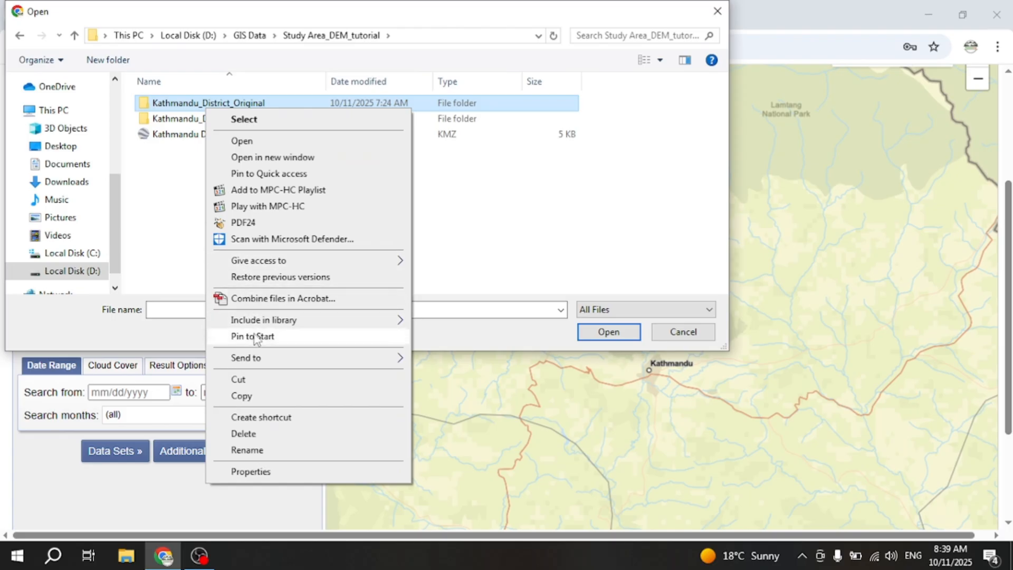
{"action": "mouse_move", "coordinate": [262, 363]}
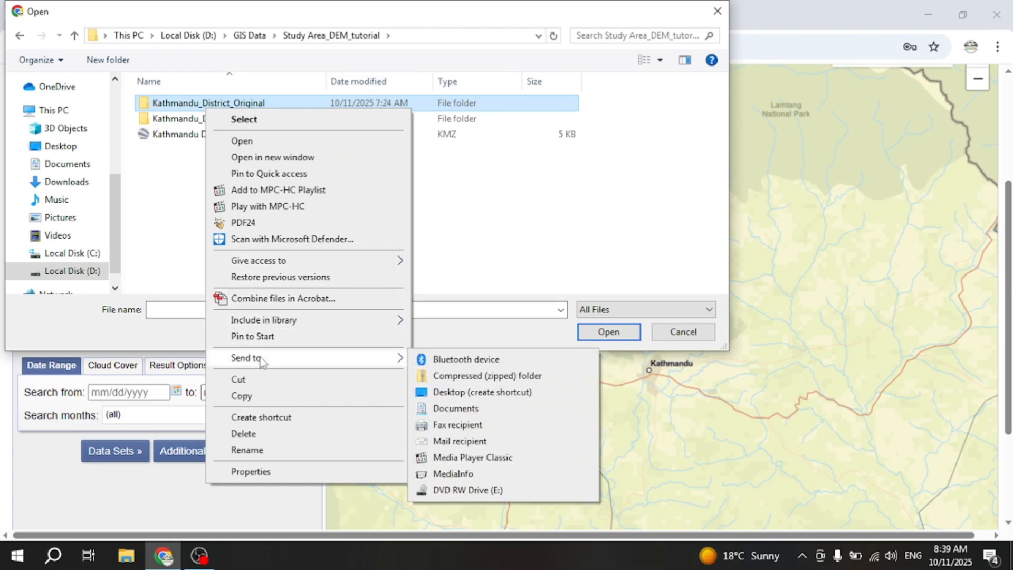
{"action": "left_click", "coordinate": [468, 376]}
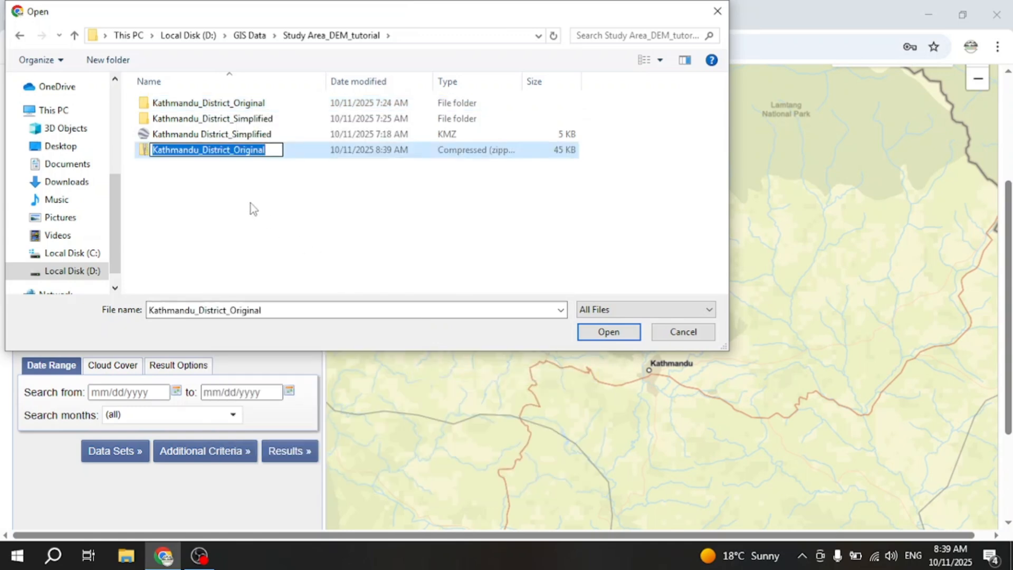
{"action": "left_click", "coordinate": [197, 185]}
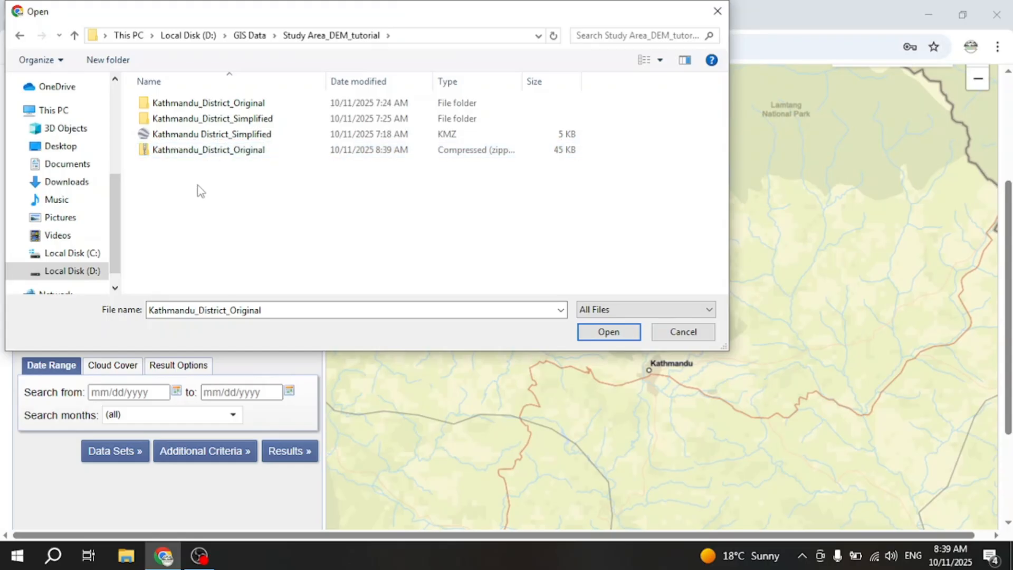
Try to upload the zipped Kathmandu_District_Original shapefile as the search area.
{"action": "left_click", "coordinate": [186, 152]}
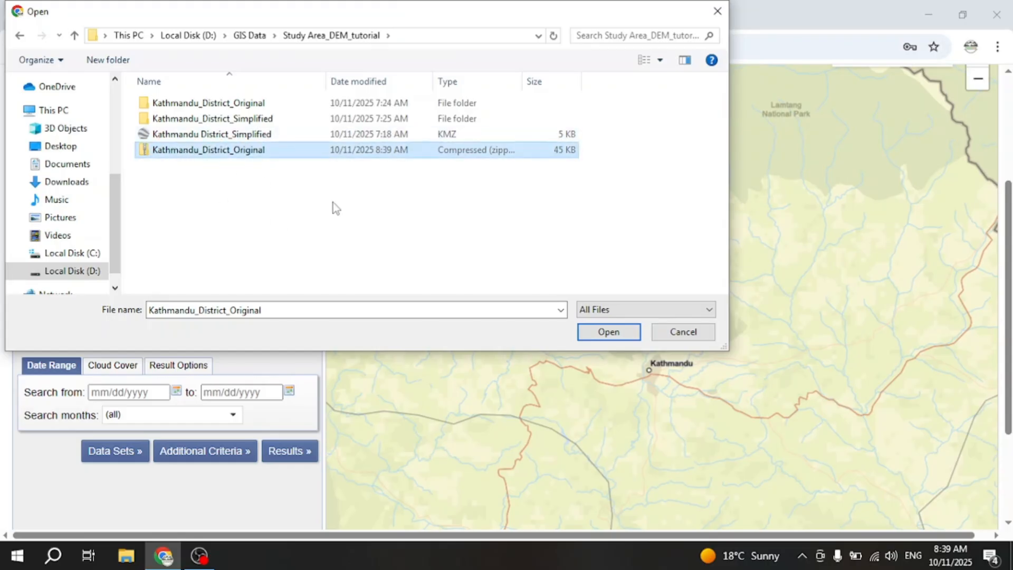
{"action": "left_click", "coordinate": [607, 333]}
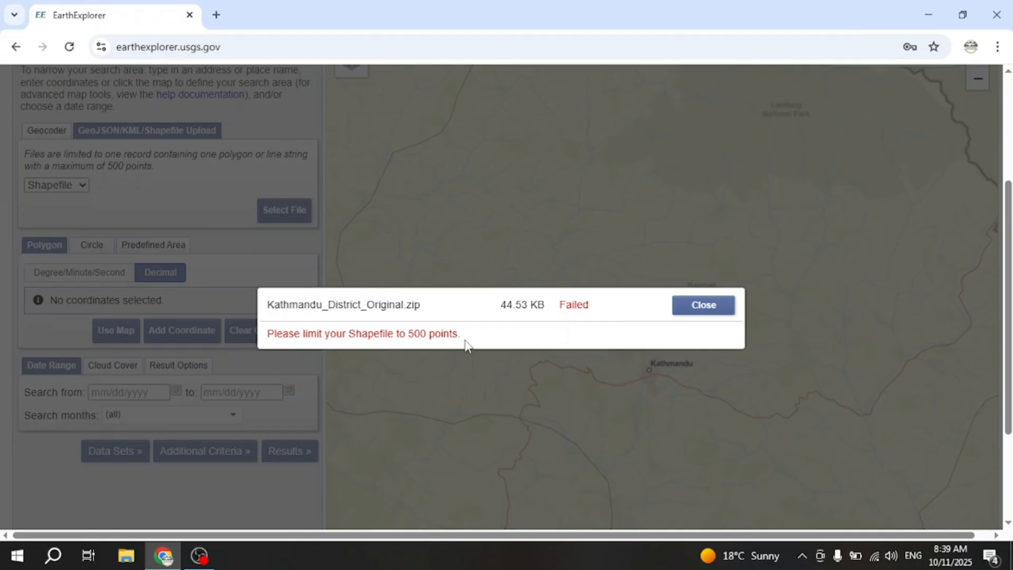
{"action": "left_click", "coordinate": [705, 308]}
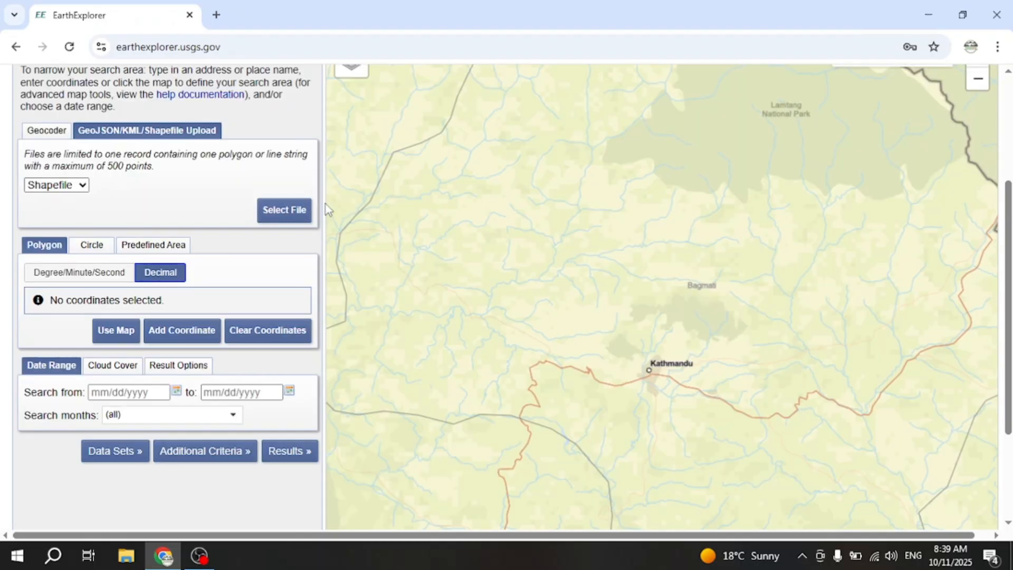
Compress the Kathmandu_District_Simplified folder in Study Area_DEM_tutorial into a ZIP file, keeping the folder's name.
{"action": "left_click", "coordinate": [302, 219]}
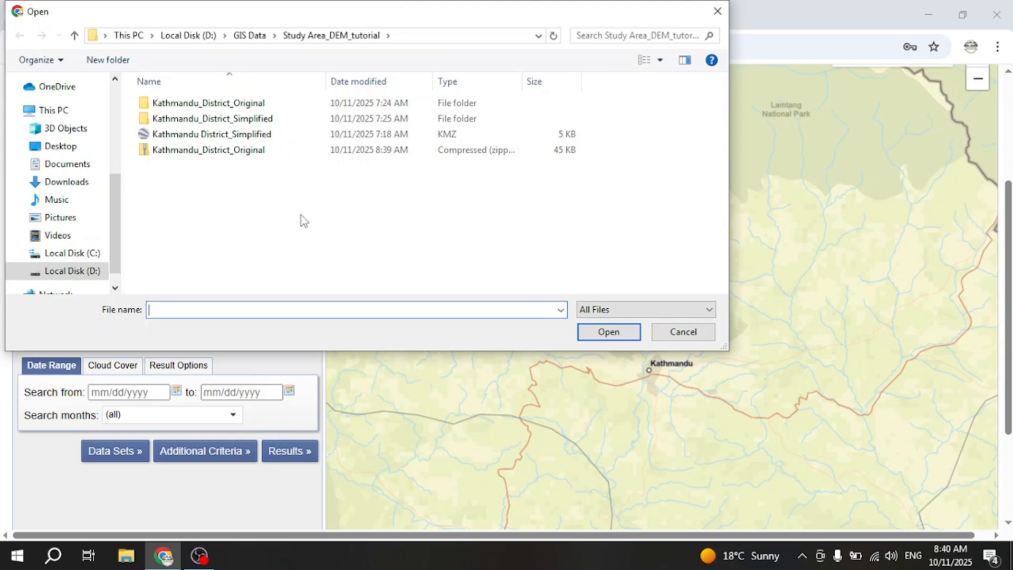
{"action": "left_click", "coordinate": [242, 119]}
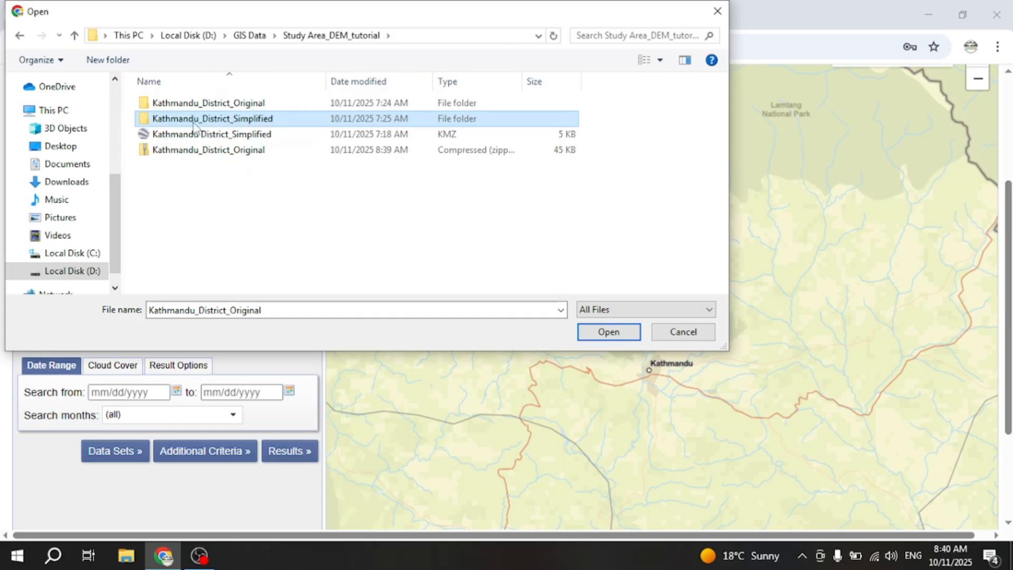
{"action": "double_click", "coordinate": [174, 121]}
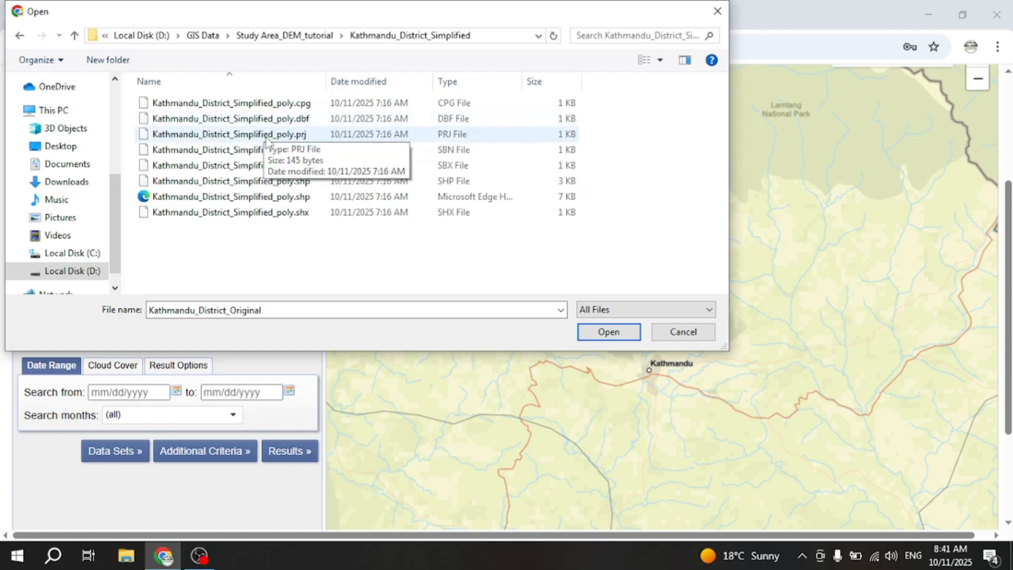
{"action": "left_click", "coordinate": [74, 34]}
{"action": "right_click", "coordinate": [235, 118]}
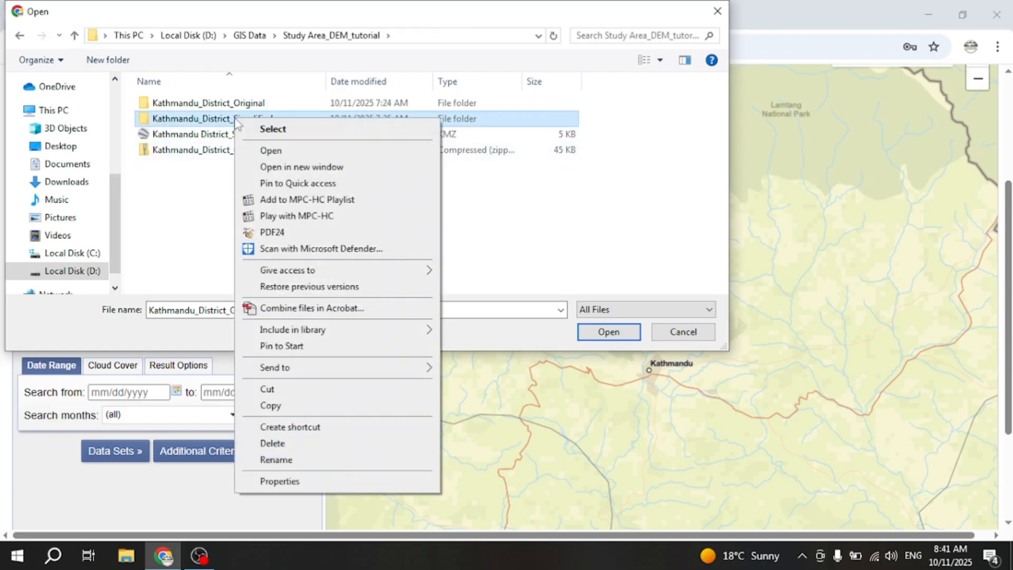
{"action": "mouse_move", "coordinate": [293, 369]}
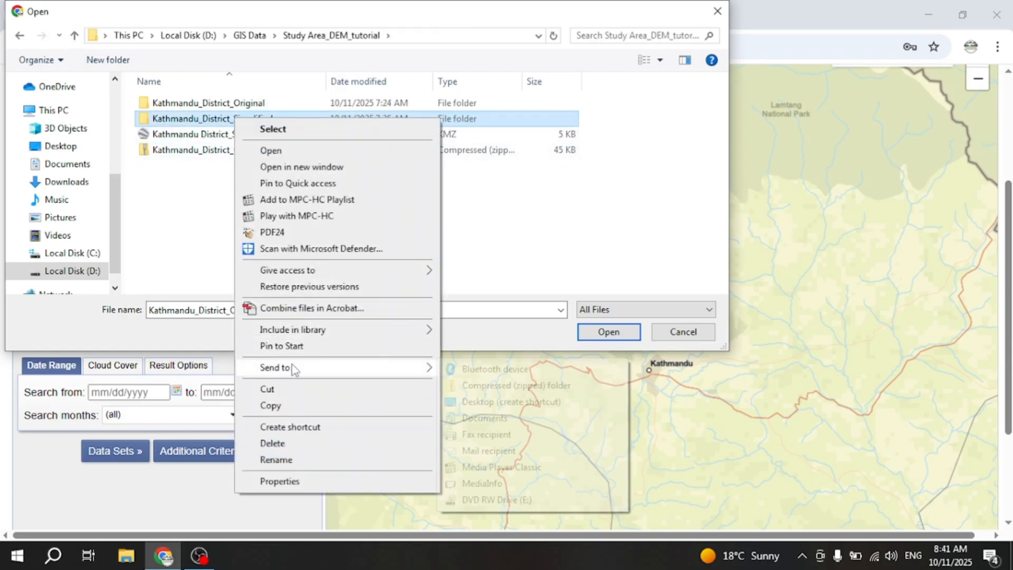
{"action": "left_click", "coordinate": [486, 389]}
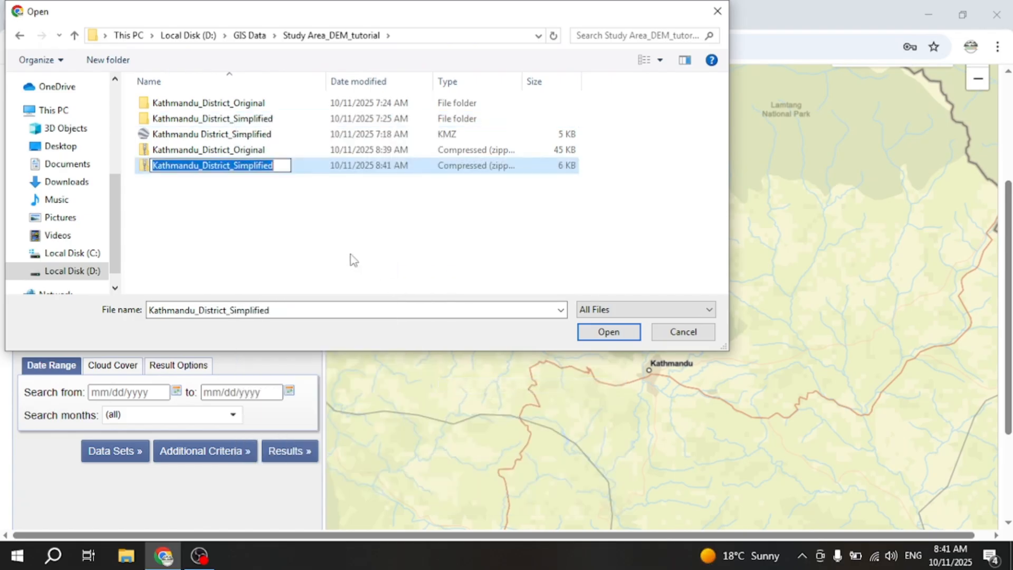
{"action": "key", "text": "Return"}
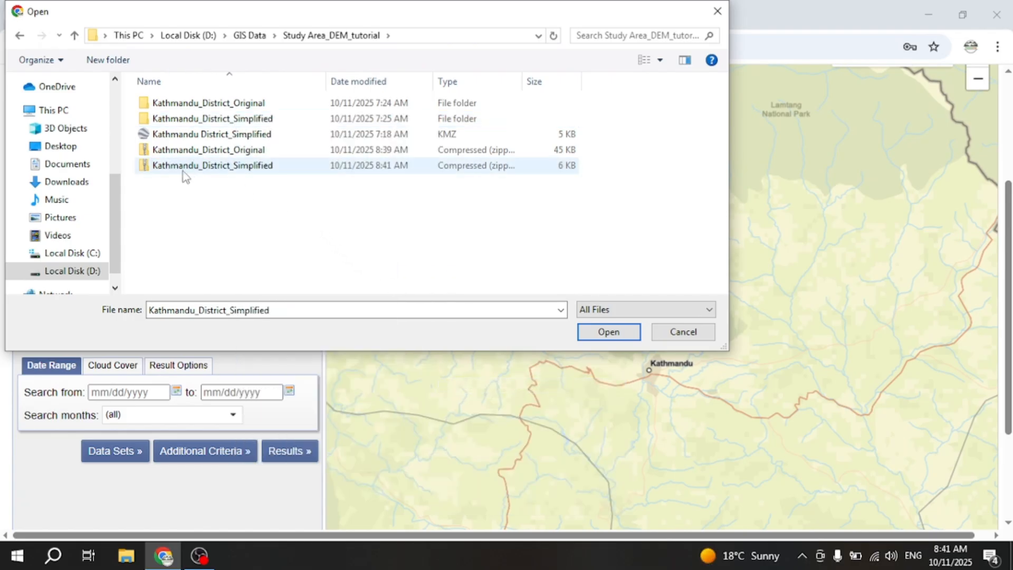
Upload the zipped Kathmandu_District_Simplified shapefile as the search area.
{"action": "left_click", "coordinate": [253, 170]}
{"action": "left_click", "coordinate": [591, 333]}
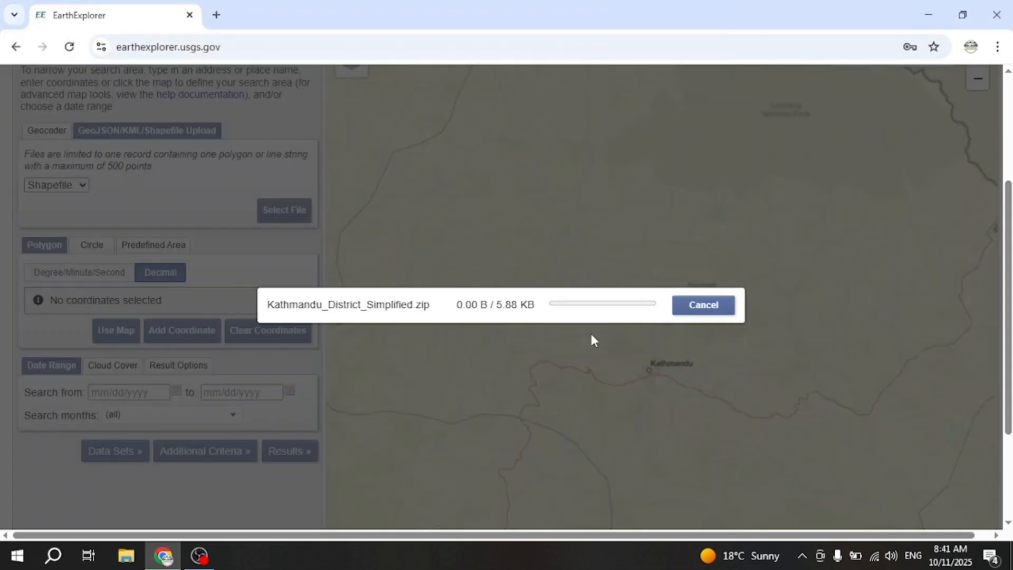
{"action": "left_click", "coordinate": [693, 312]}
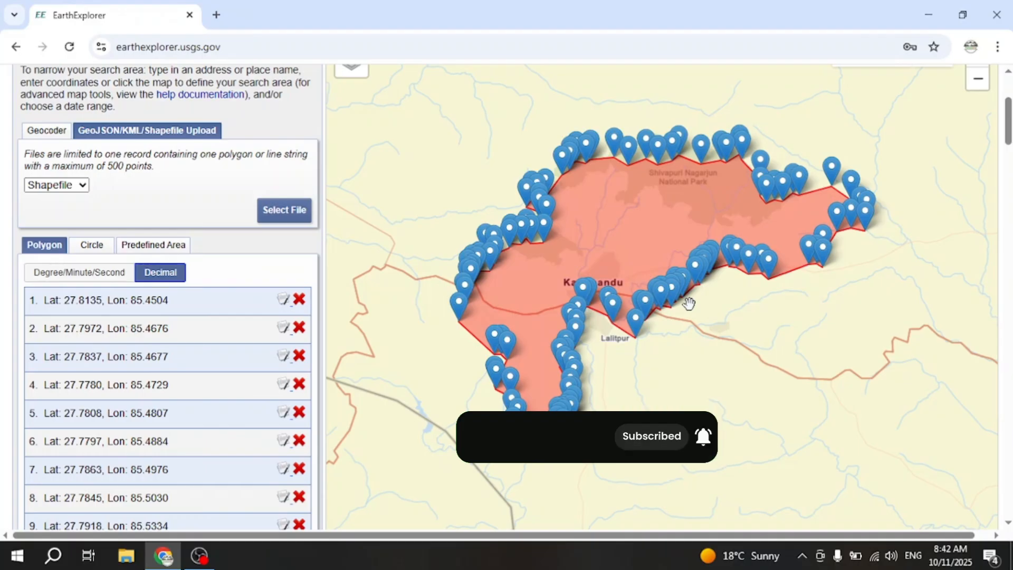
Clear all coordinates of the uploaded shapefile polygon and set the upload format to KML/KMZ.
{"action": "scroll", "coordinate": [199, 300], "scroll_direction": "down", "scroll_amount": 20}
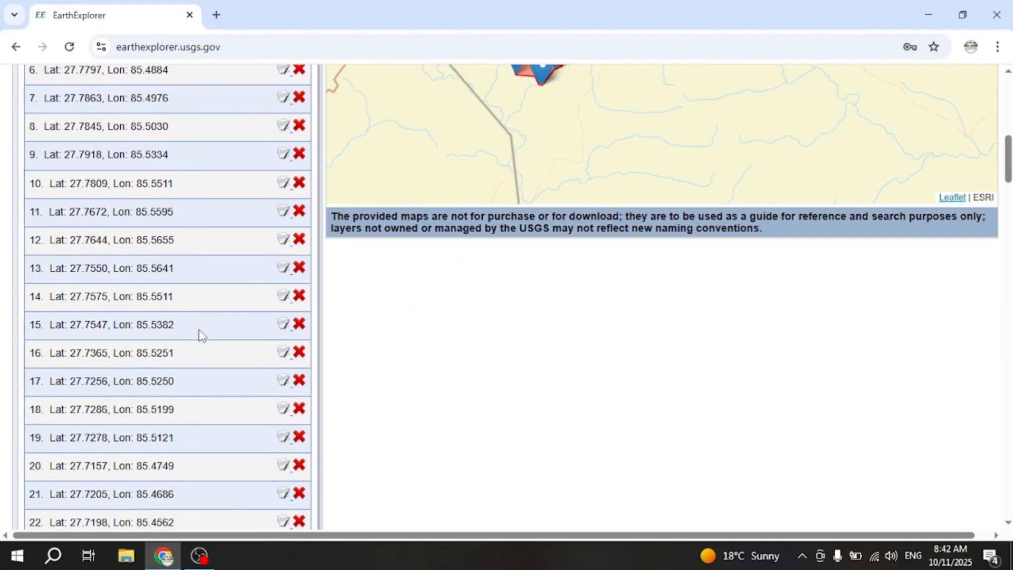
{"action": "scroll", "coordinate": [211, 346], "scroll_direction": "down", "scroll_amount": 20}
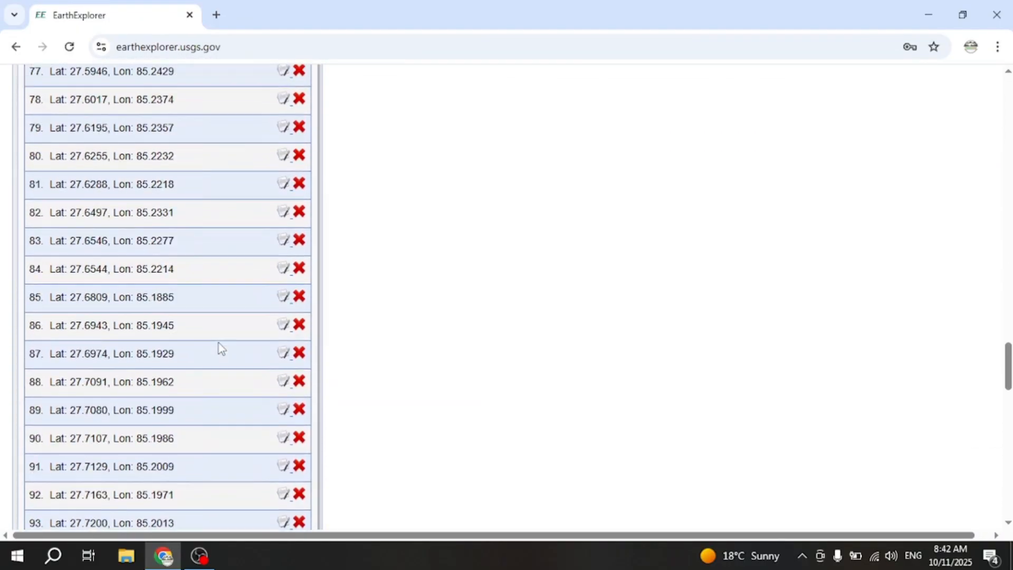
{"action": "scroll", "coordinate": [228, 358], "scroll_direction": "down", "scroll_amount": 1}
{"action": "left_click", "coordinate": [261, 325]}
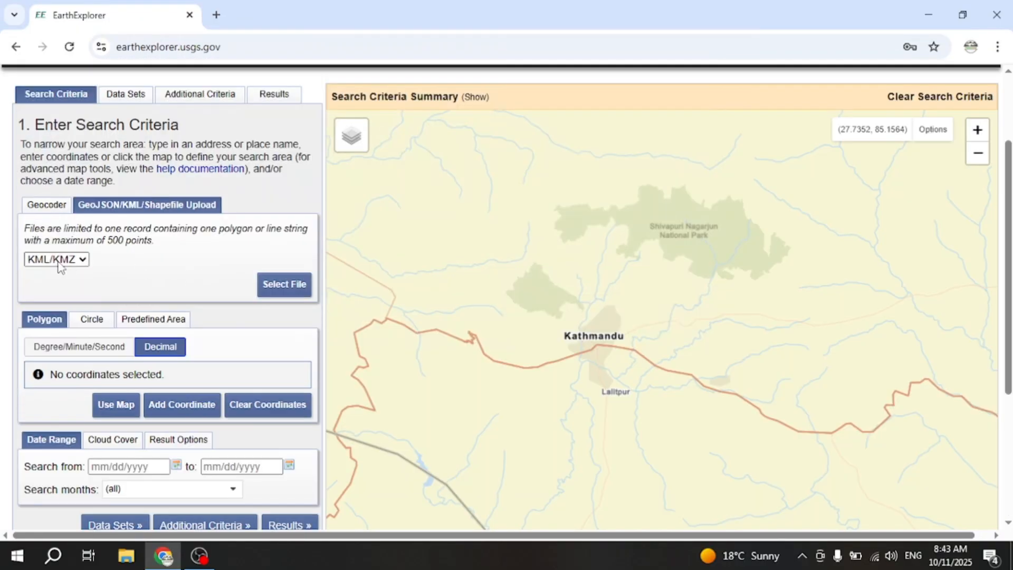
{"action": "left_click", "coordinate": [60, 261]}
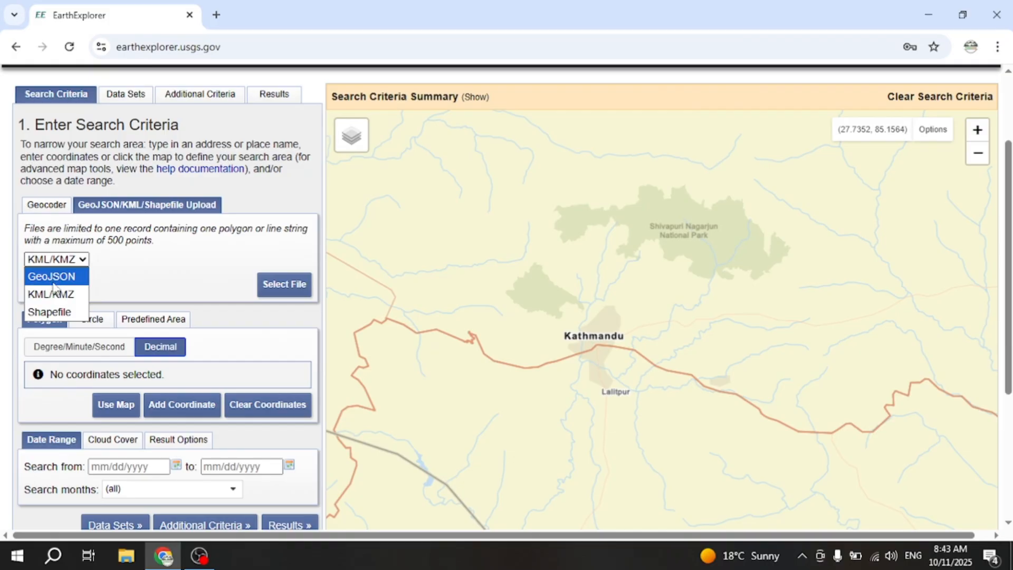
{"action": "left_click", "coordinate": [57, 296]}
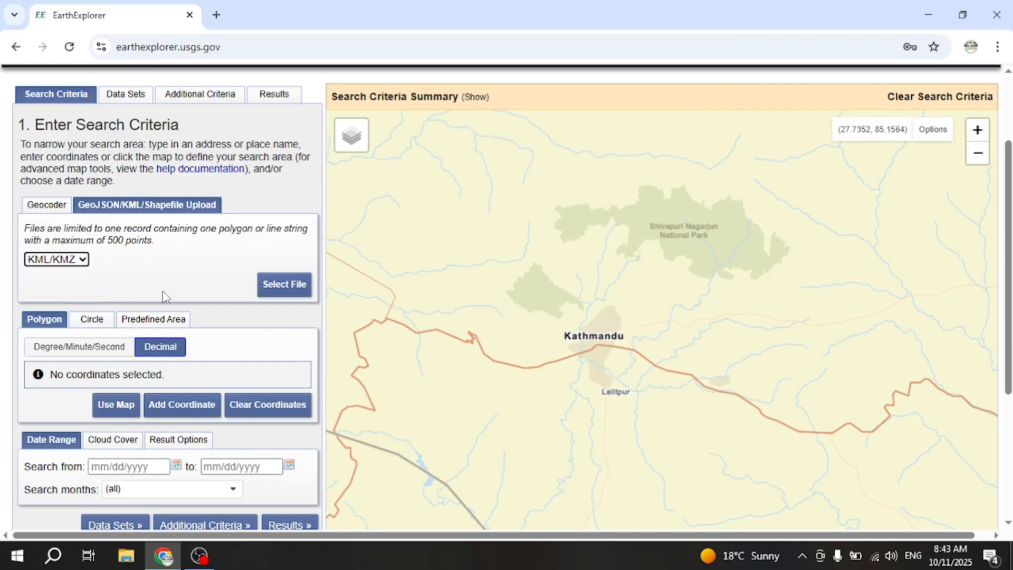
Upload Kathmandu District_Simplified.kmz from the Study Area_DEM_tutorial folder as the search area.
{"action": "left_click", "coordinate": [290, 288]}
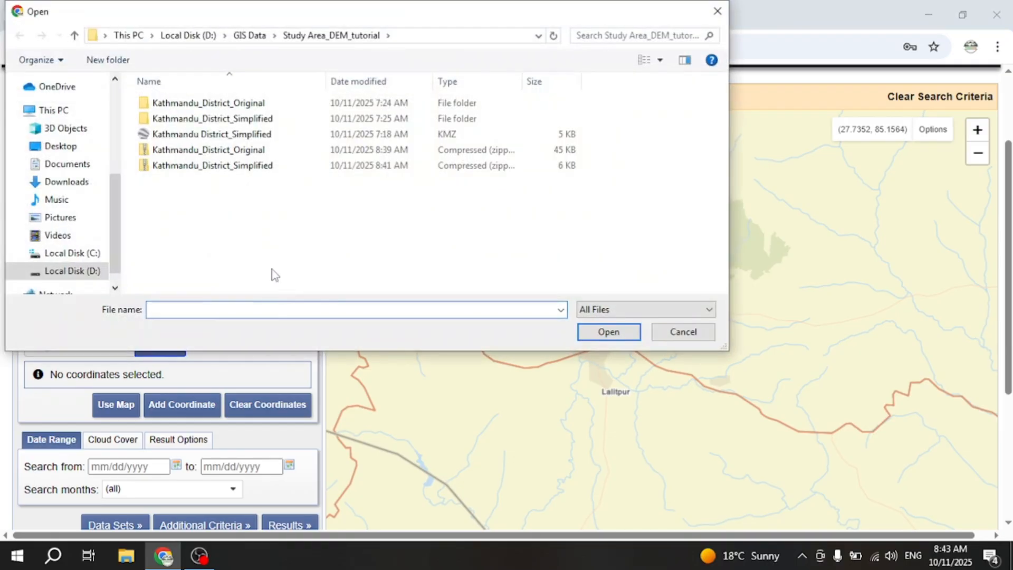
{"action": "left_click", "coordinate": [213, 140]}
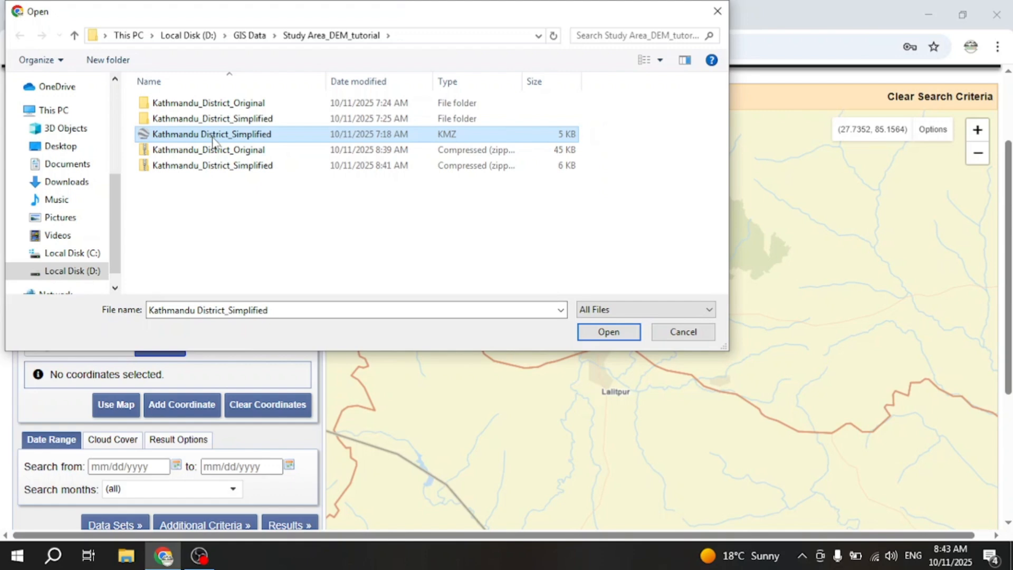
{"action": "left_click", "coordinate": [610, 333]}
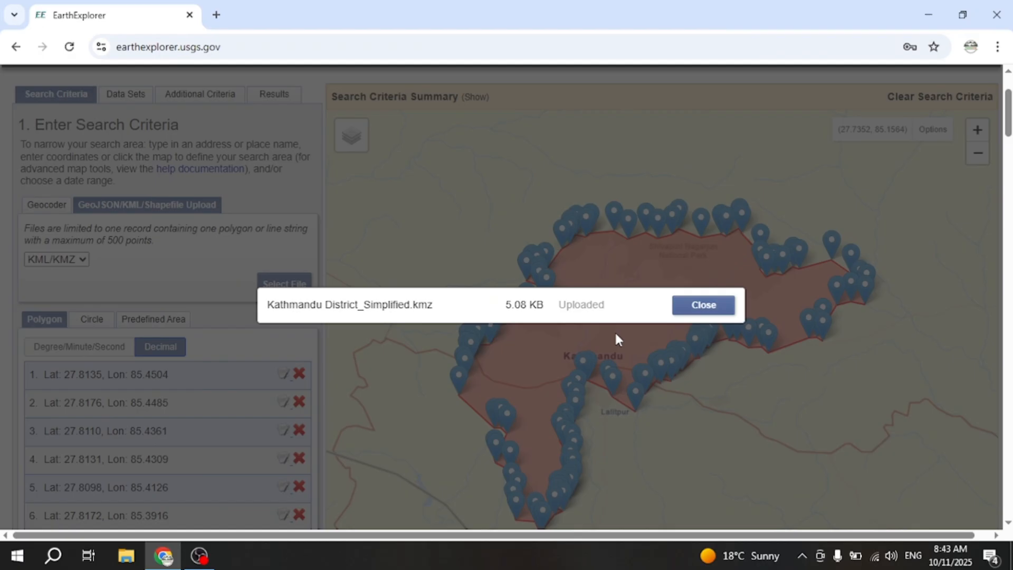
{"action": "left_click", "coordinate": [689, 316]}
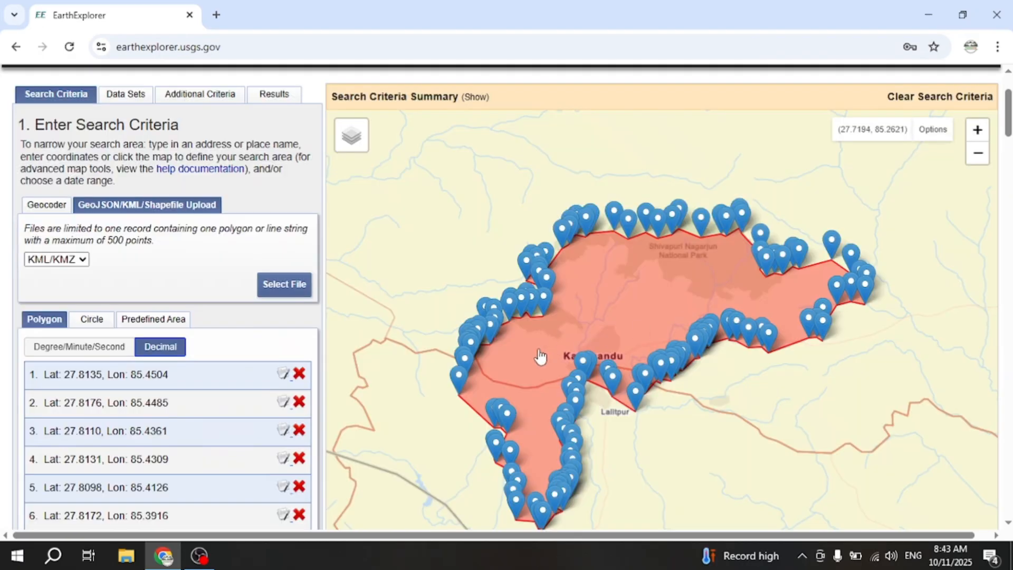
Examine the uploaded KMZ polygon on the map and look through its full list of coordinates.
{"action": "left_click_drag", "start_coordinate": [540, 357], "coordinate": [541, 315]}
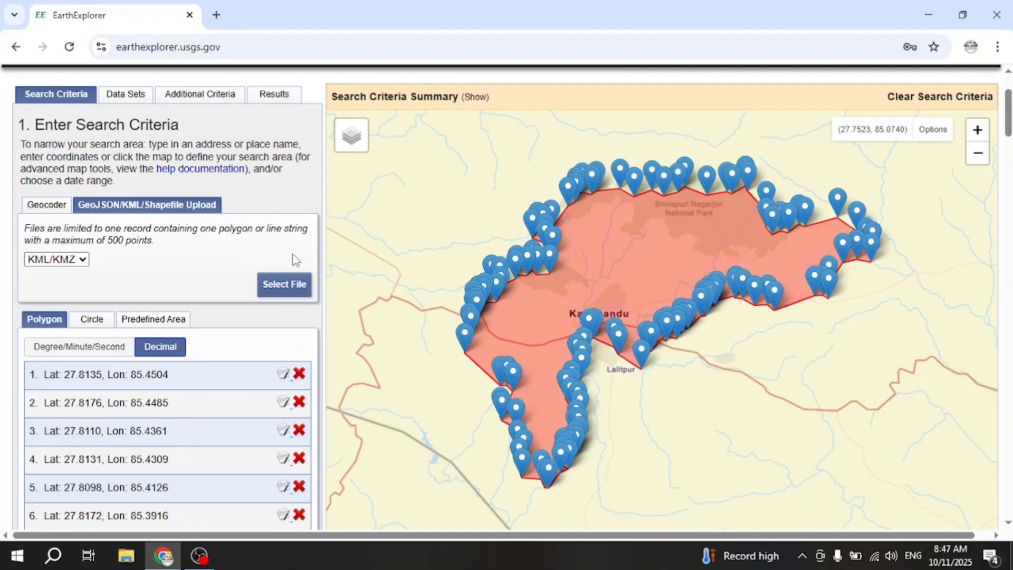
{"action": "scroll", "coordinate": [140, 355], "scroll_direction": "down", "scroll_amount": 20}
{"action": "scroll", "coordinate": [136, 340], "scroll_direction": "up", "scroll_amount": 20}
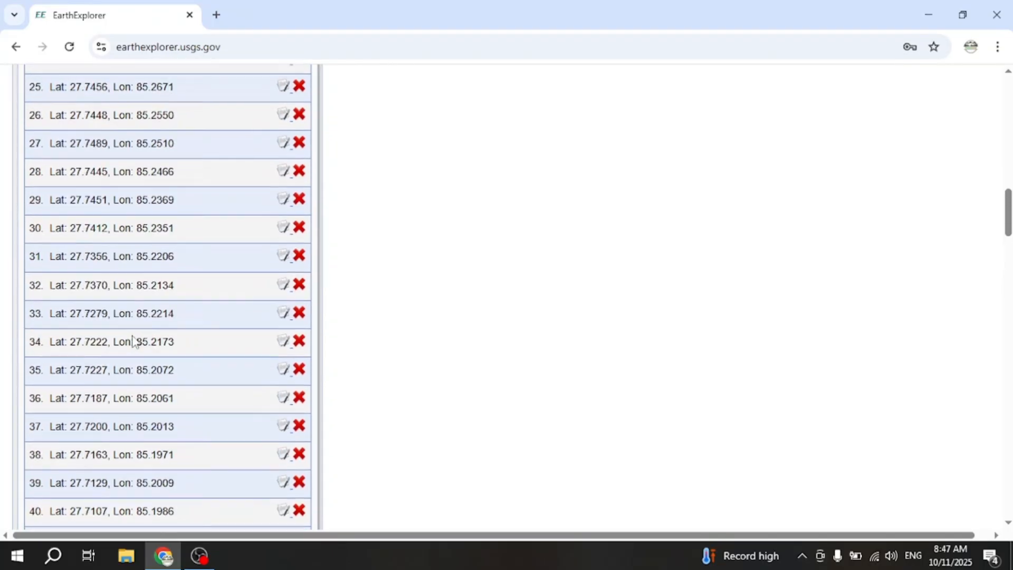
{"action": "scroll", "coordinate": [133, 338], "scroll_direction": "down", "scroll_amount": 20}
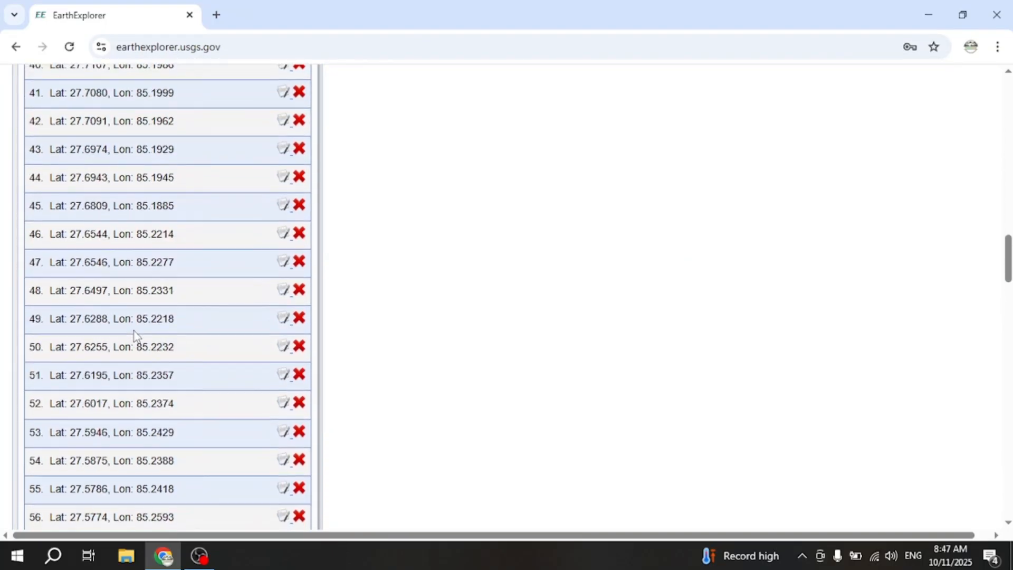
{"action": "scroll", "coordinate": [134, 331], "scroll_direction": "down", "scroll_amount": 20}
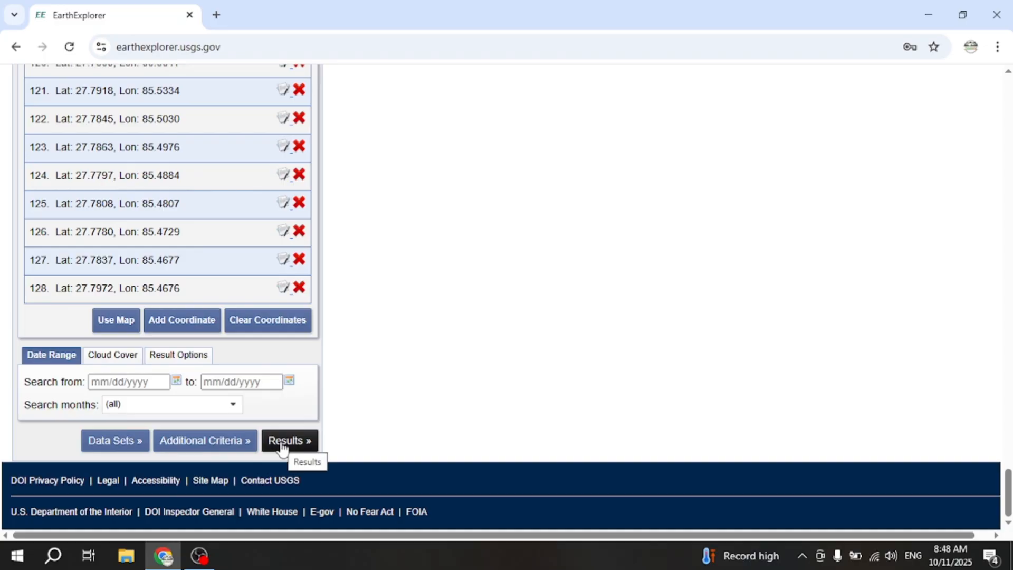
{"action": "scroll", "coordinate": [217, 330], "scroll_direction": "up", "scroll_amount": 7}
{"action": "scroll", "coordinate": [217, 327], "scroll_direction": "up", "scroll_amount": 20}
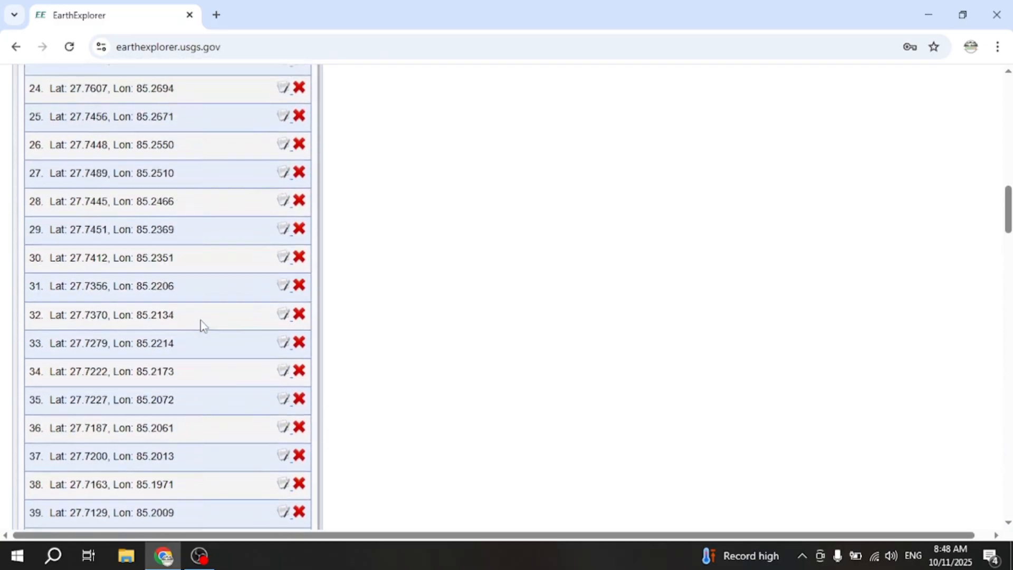
{"action": "scroll", "coordinate": [198, 330], "scroll_direction": "up", "scroll_amount": 3}
{"action": "scroll", "coordinate": [241, 264], "scroll_direction": "down", "scroll_amount": 20}
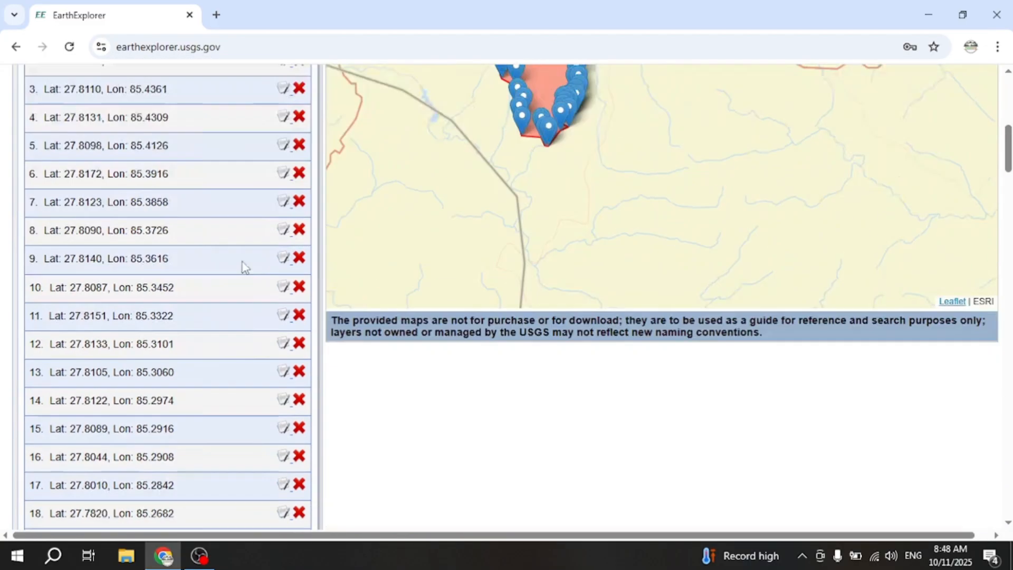
{"action": "scroll", "coordinate": [216, 304], "scroll_direction": "down", "scroll_amount": 20}
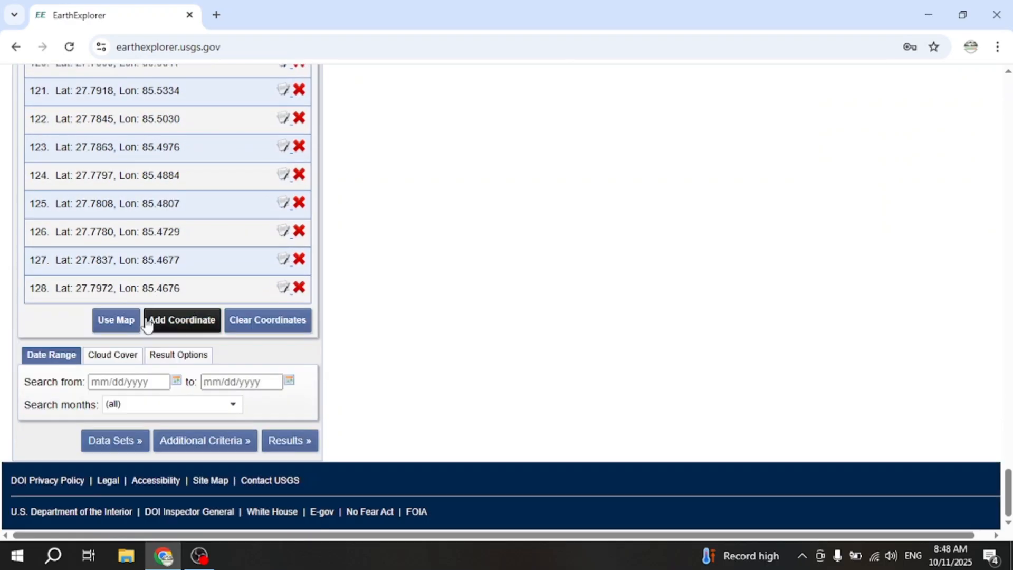
Select the SRTM 1 Arc-Second Global data set from the SRTM group under Digital Elevation.
{"action": "left_click", "coordinate": [110, 443]}
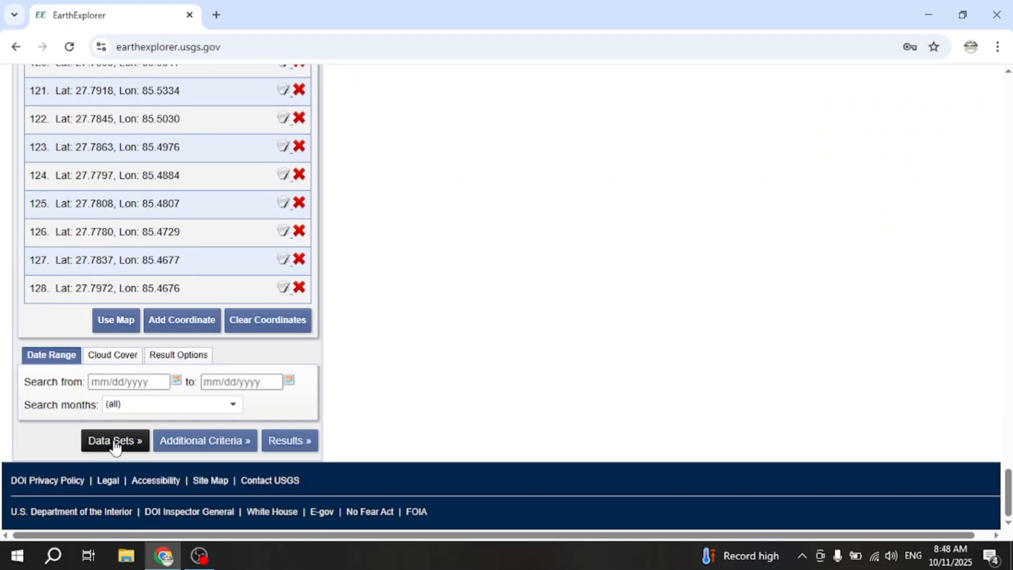
{"action": "scroll", "coordinate": [102, 386], "scroll_direction": "down", "scroll_amount": 1}
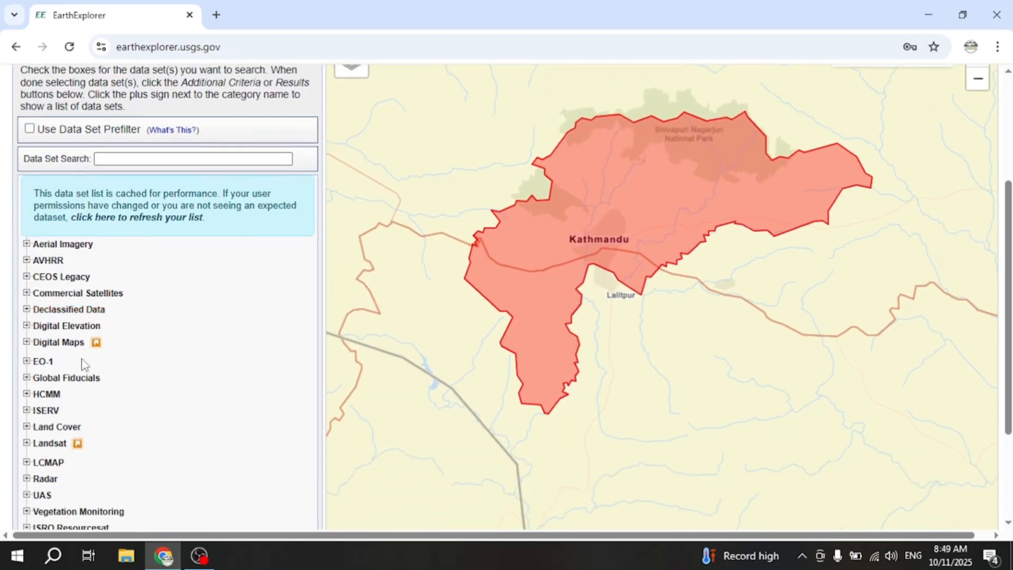
{"action": "left_click", "coordinate": [27, 325]}
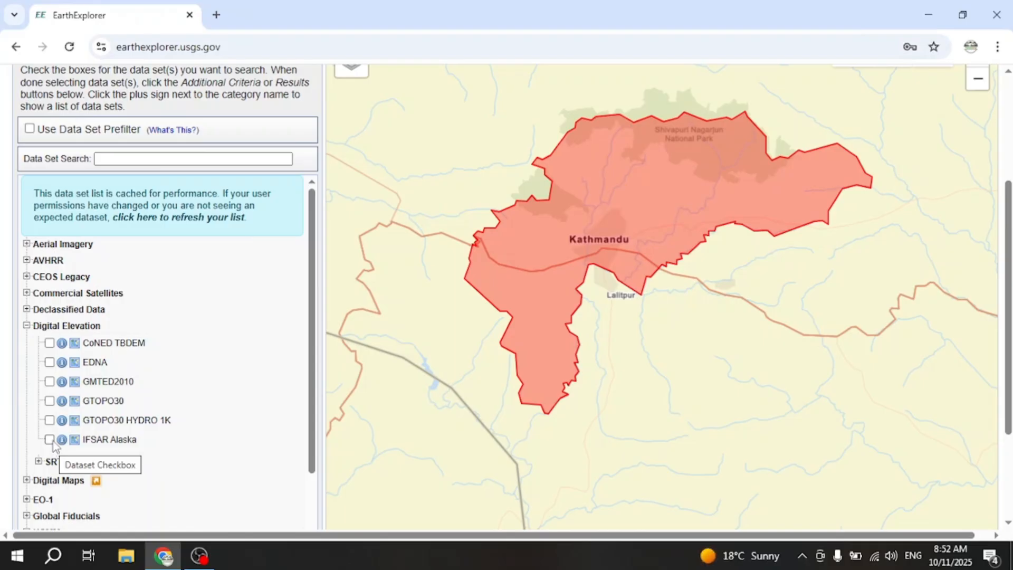
{"action": "scroll", "coordinate": [39, 357], "scroll_direction": "down", "scroll_amount": 2}
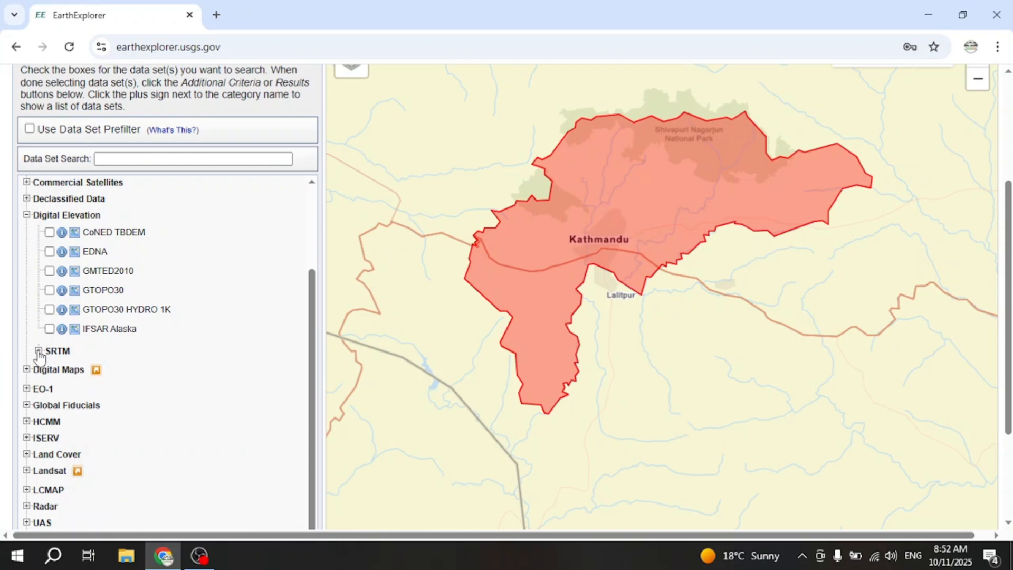
{"action": "left_click", "coordinate": [39, 351]}
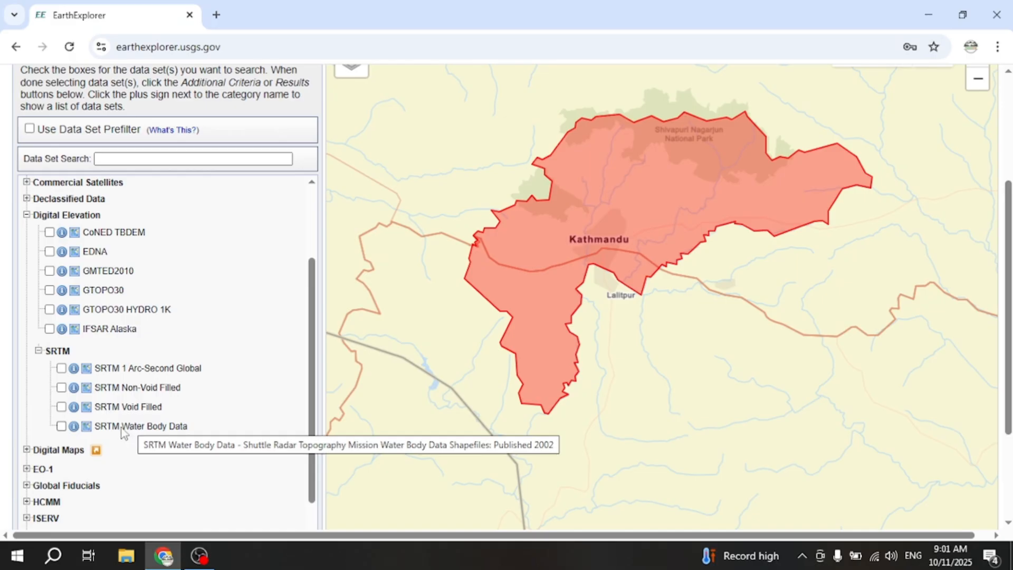
{"action": "left_click", "coordinate": [62, 367]}
Run the search without any additional criteria and toggle the footprint of the SRTM1N27E085V3 scene on the map.
{"action": "scroll", "coordinate": [61, 372], "scroll_direction": "down", "scroll_amount": 4}
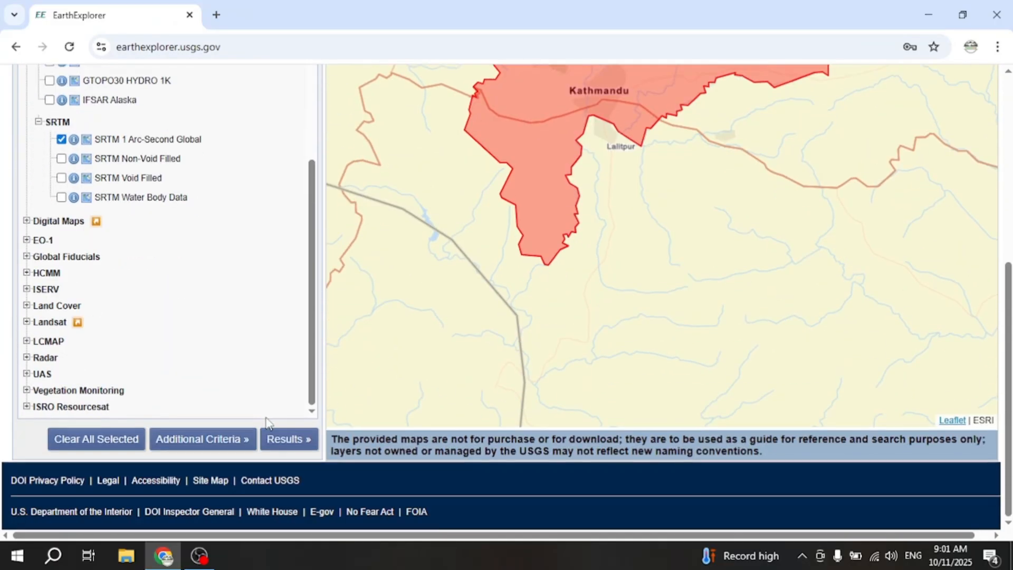
{"action": "left_click", "coordinate": [219, 443]}
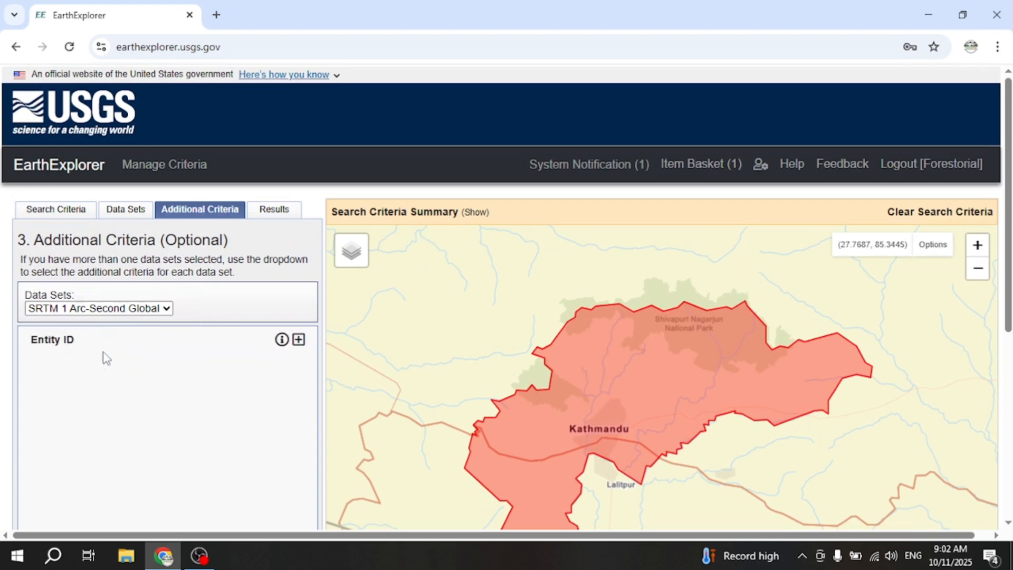
{"action": "scroll", "coordinate": [212, 343], "scroll_direction": "down", "scroll_amount": 6}
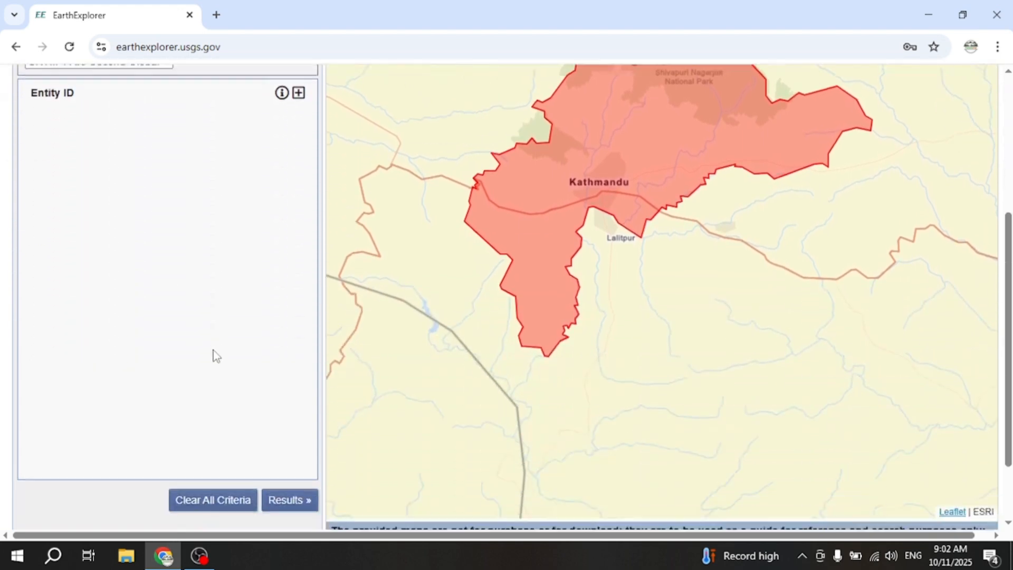
{"action": "left_click", "coordinate": [284, 409]}
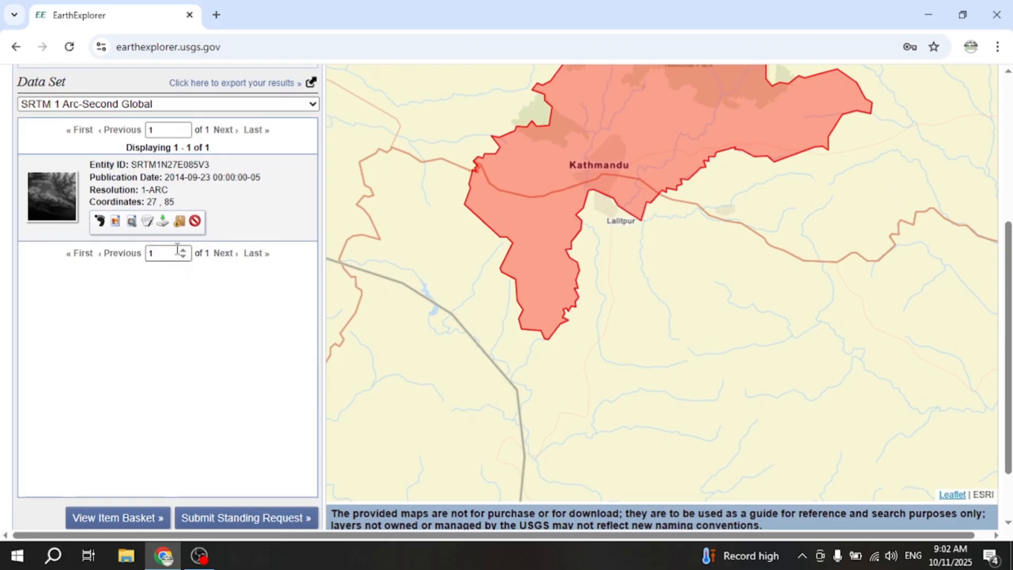
{"action": "left_click", "coordinate": [99, 221]}
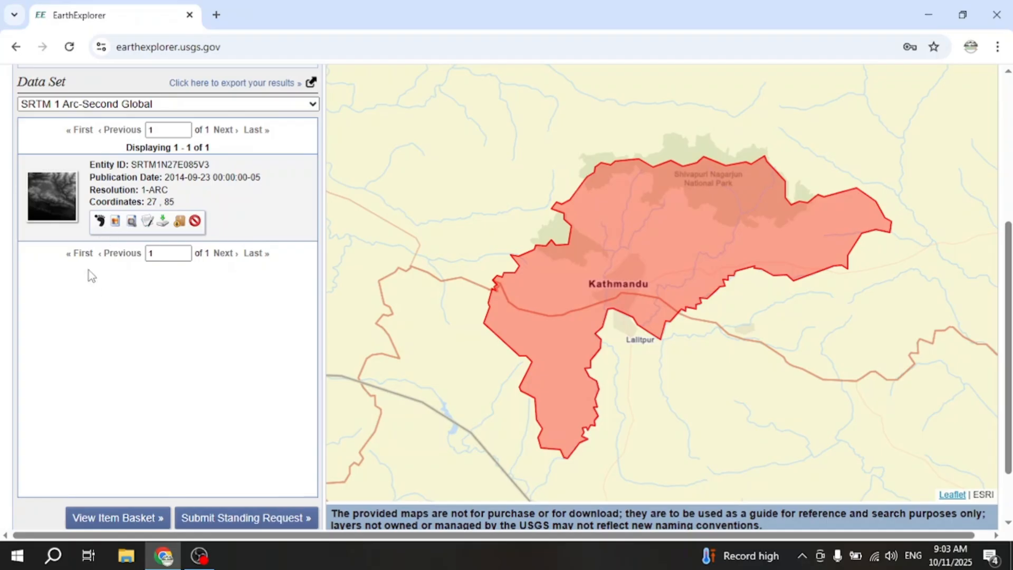
Show both the footprint and the browse overlay of the SRTM1N27E085V3 scene on the map.
{"action": "left_click", "coordinate": [99, 222]}
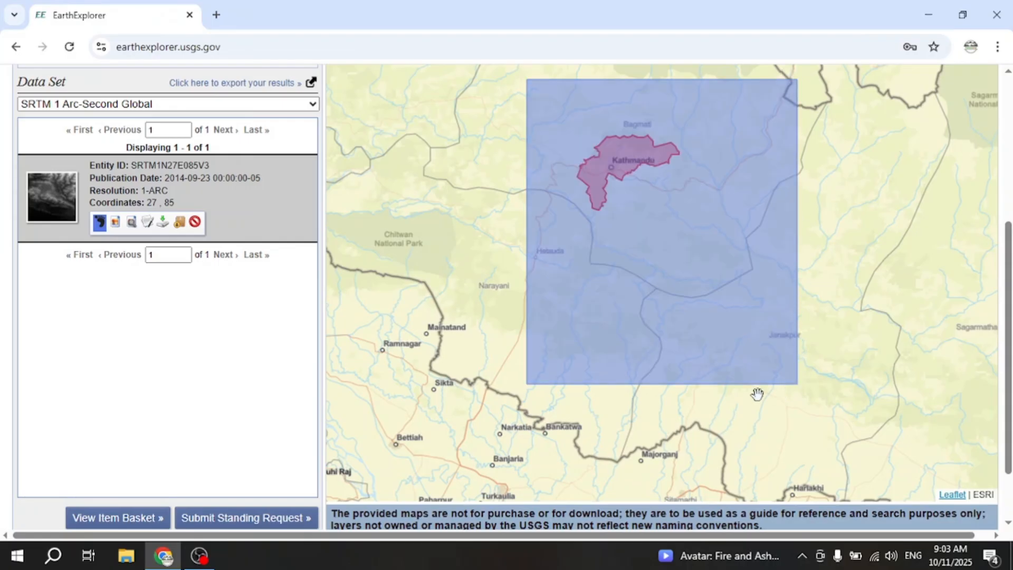
{"action": "left_click", "coordinate": [115, 222]}
{"action": "left_click", "coordinate": [116, 222]}
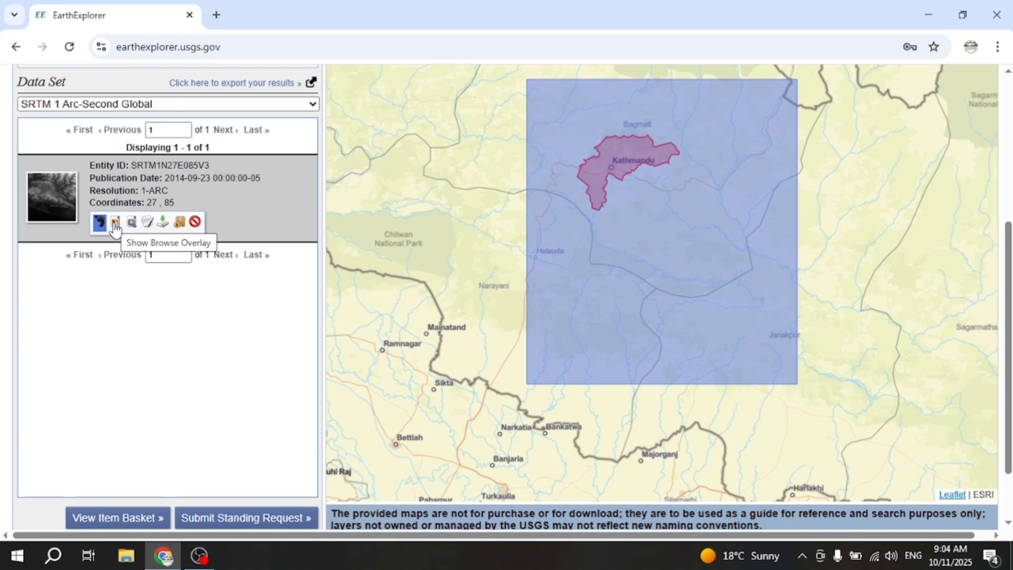
{"action": "left_click", "coordinate": [115, 226]}
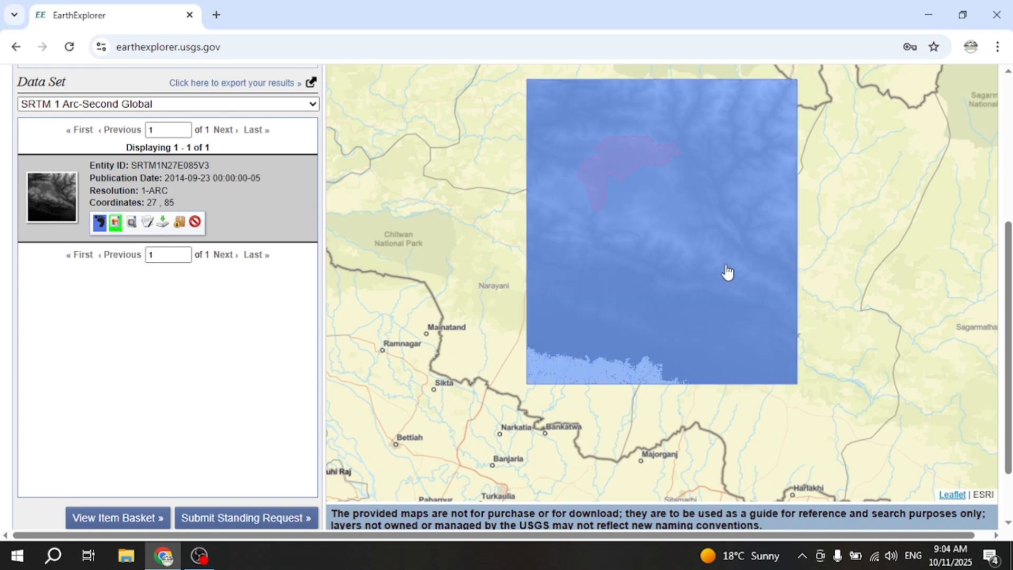
{"action": "scroll", "coordinate": [686, 267], "scroll_direction": "up", "scroll_amount": 4}
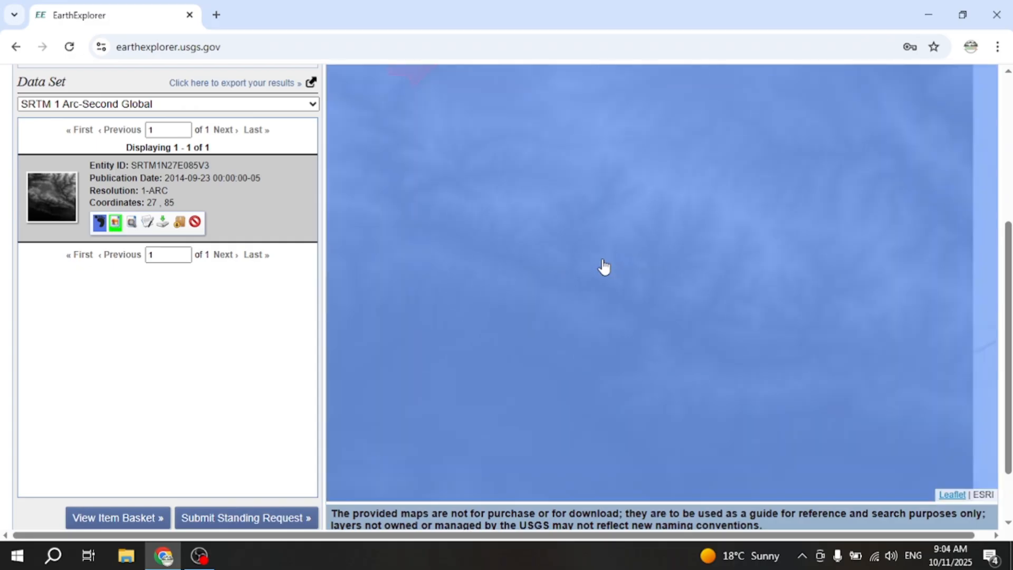
{"action": "scroll", "coordinate": [581, 280], "scroll_direction": "down", "scroll_amount": 1}
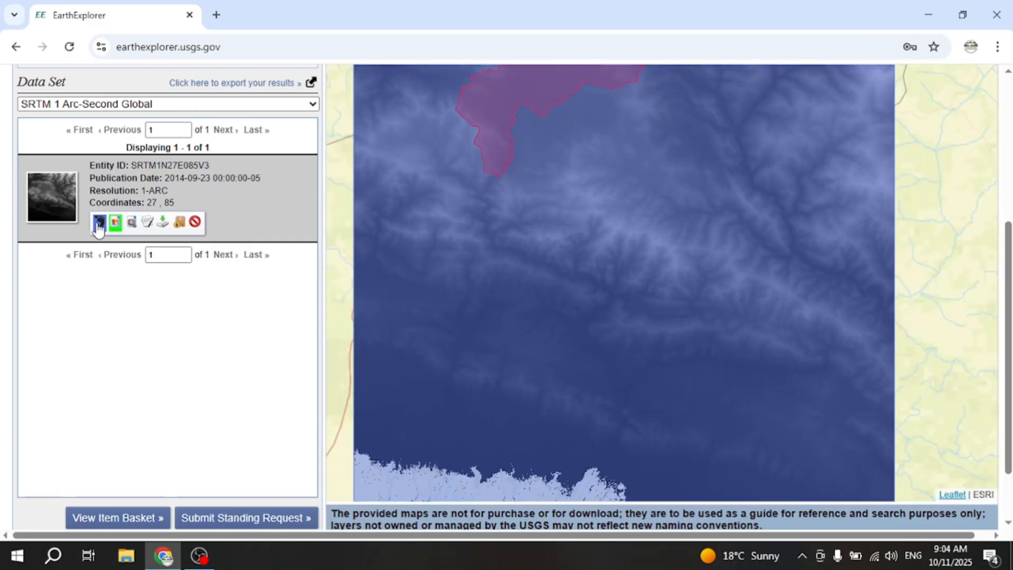
Hide the scene's footprint and inspect the terrain in the remaining browse overlay.
{"action": "left_click", "coordinate": [98, 222]}
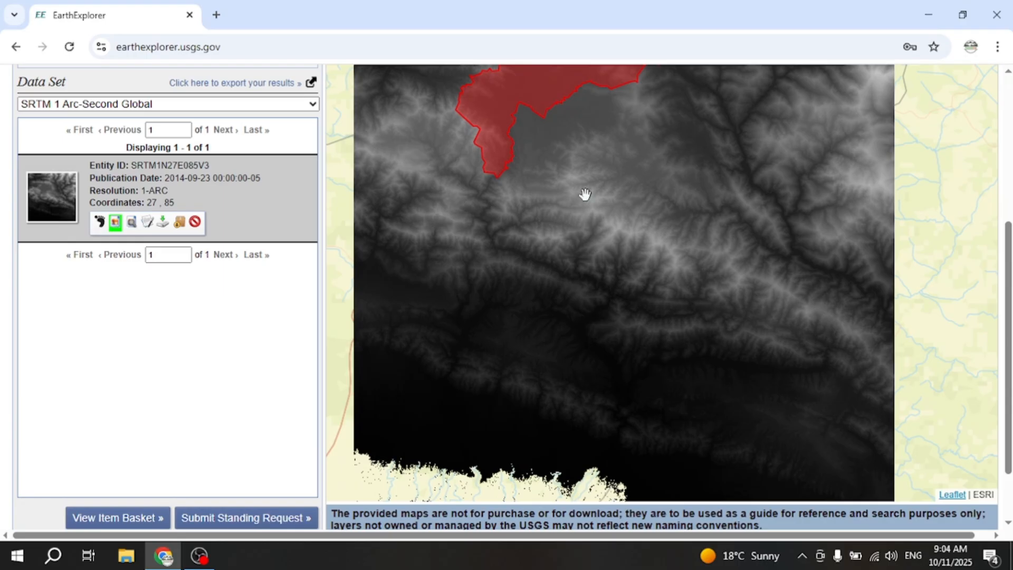
{"action": "scroll", "coordinate": [517, 291], "scroll_direction": "up", "scroll_amount": 1}
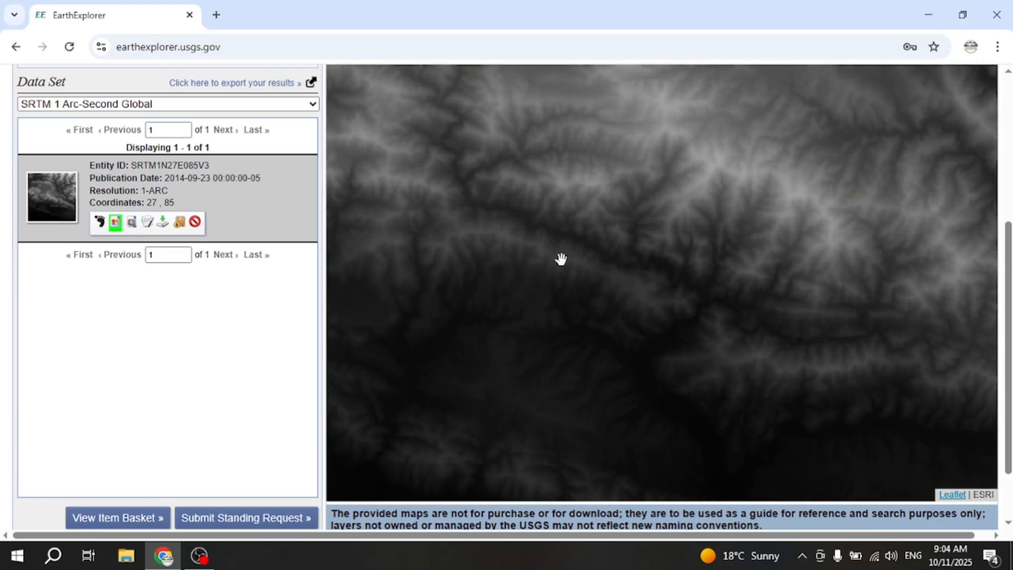
{"action": "scroll", "coordinate": [656, 199], "scroll_direction": "down", "scroll_amount": 2}
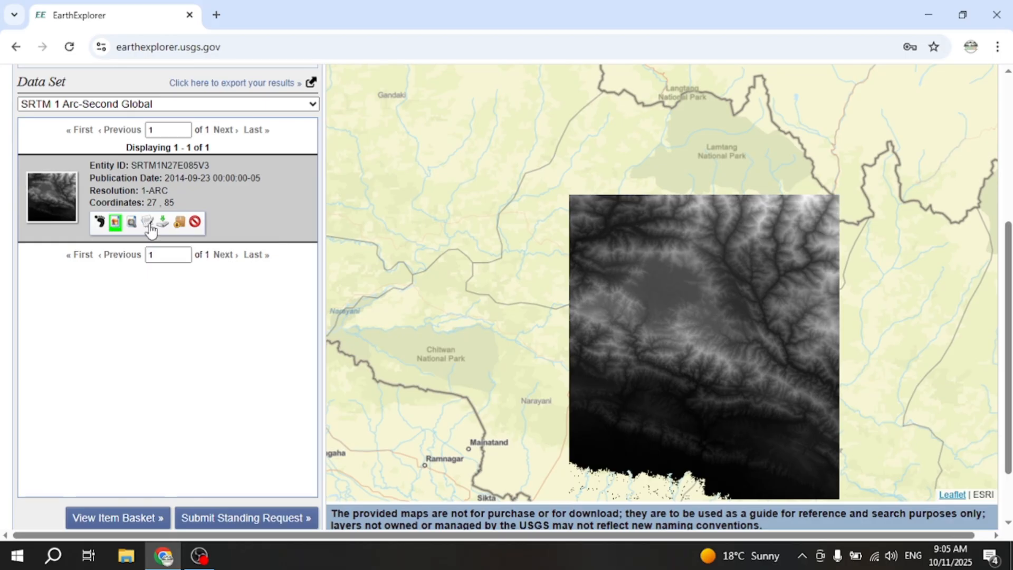
Review the scene's full metadata, including its resolution, dates and corner coordinates, and close the display.
{"action": "left_click", "coordinate": [148, 222]}
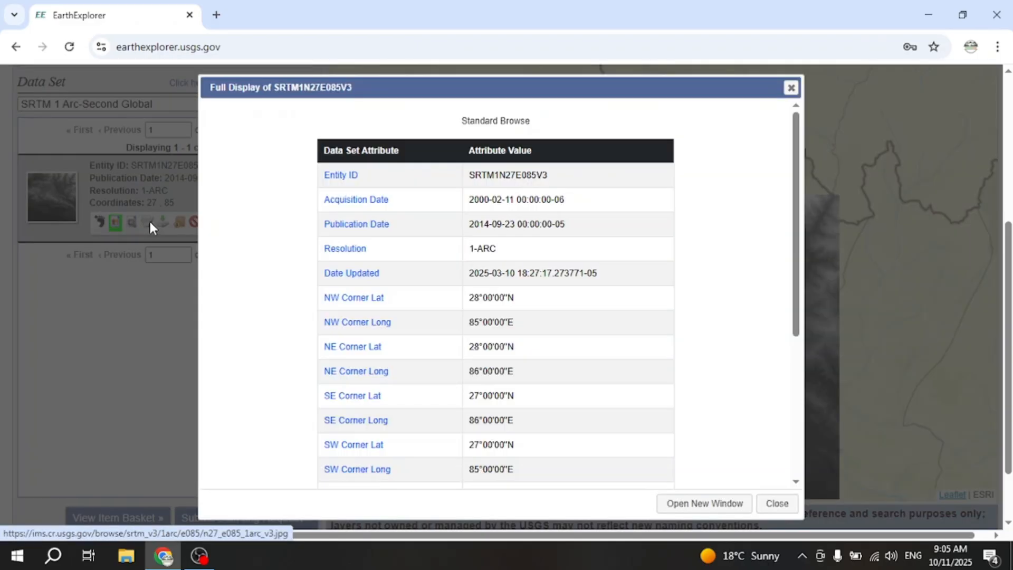
{"action": "scroll", "coordinate": [653, 301], "scroll_direction": "down", "scroll_amount": 1}
{"action": "scroll", "coordinate": [654, 303], "scroll_direction": "down", "scroll_amount": 2}
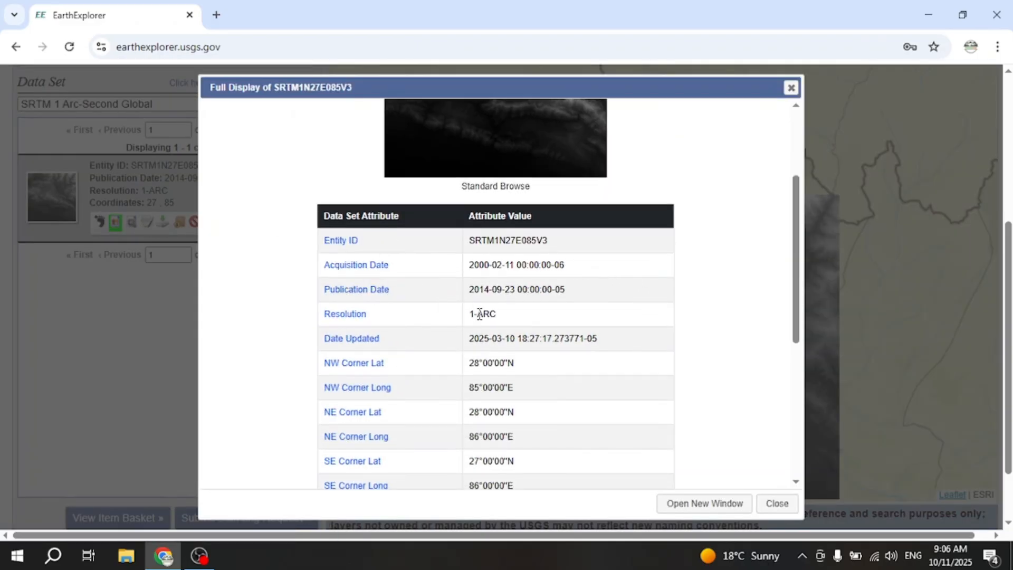
{"action": "left_click_drag", "start_coordinate": [465, 314], "coordinate": [531, 320]}
{"action": "left_click", "coordinate": [532, 320]}
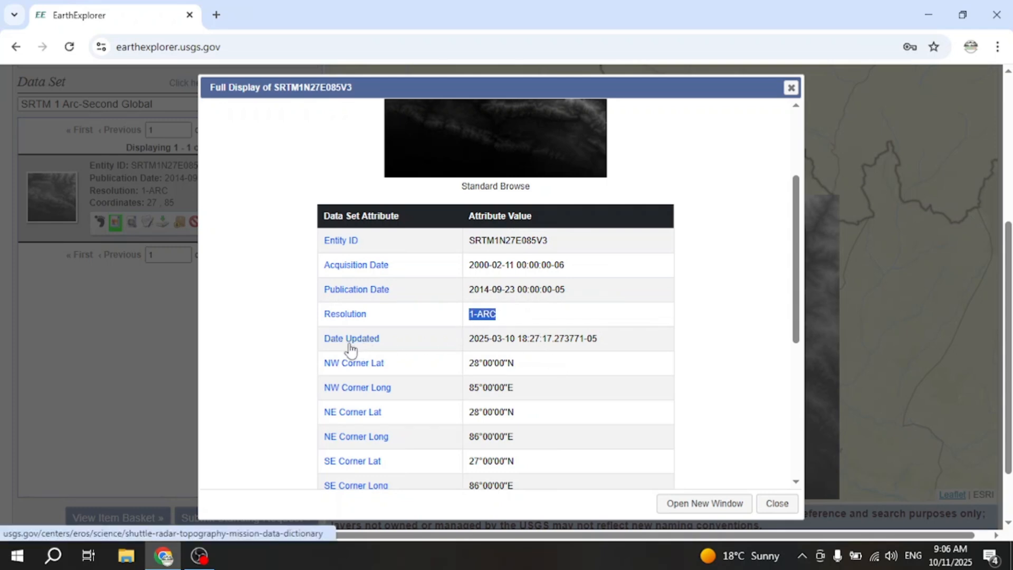
{"action": "scroll", "coordinate": [560, 362], "scroll_direction": "down", "scroll_amount": 5}
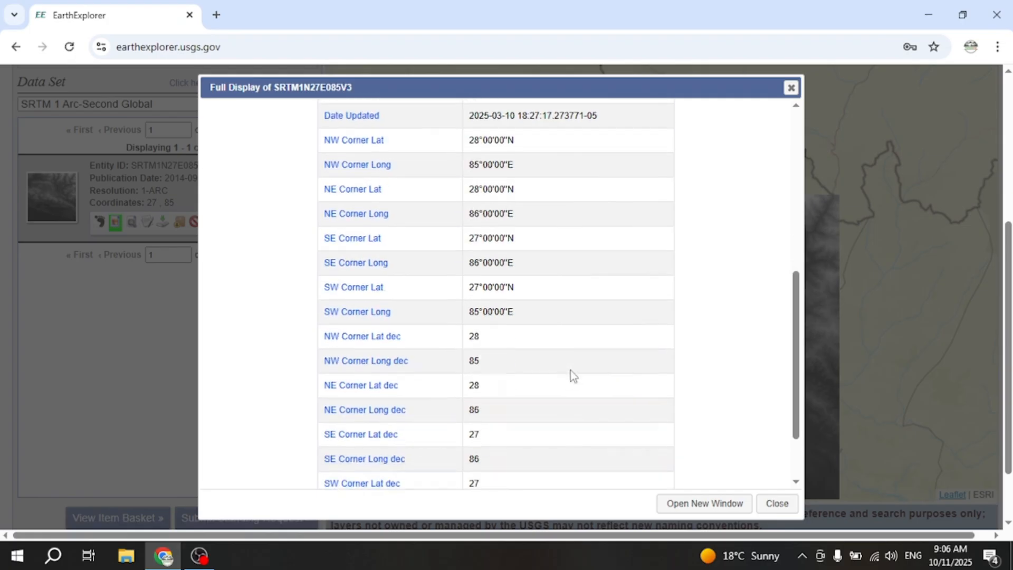
{"action": "scroll", "coordinate": [532, 295], "scroll_direction": "up", "scroll_amount": 4}
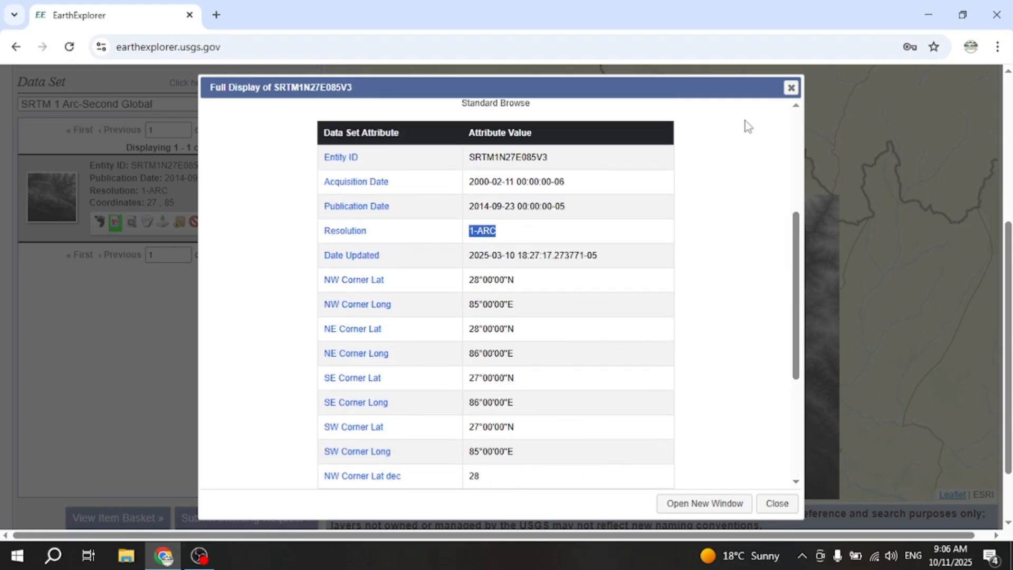
{"action": "key", "text": "Escape"}
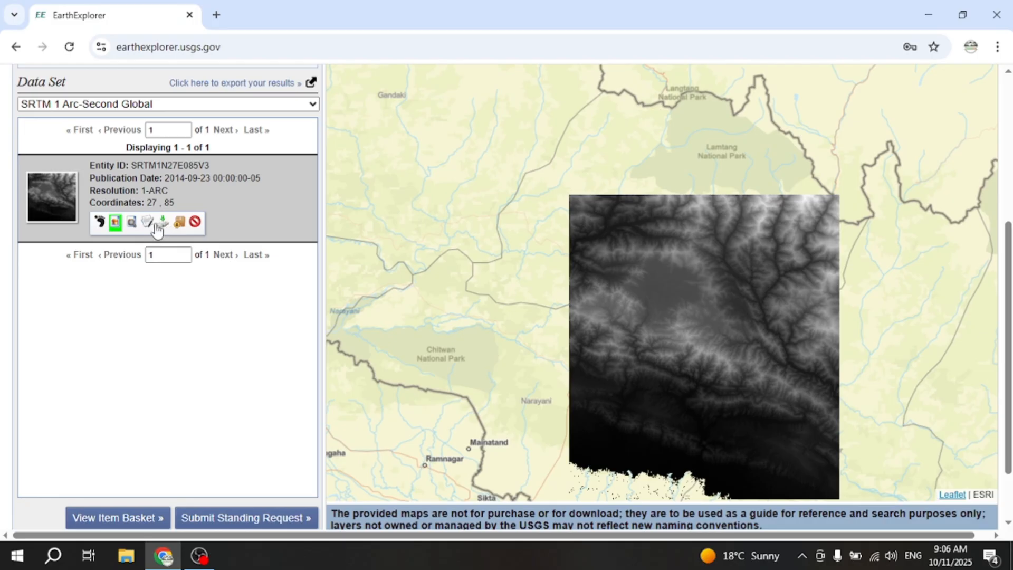
Download the SRTM1N27E085V3 scene in the GeoTIFF 1 Arc-second format.
{"action": "left_click", "coordinate": [162, 223]}
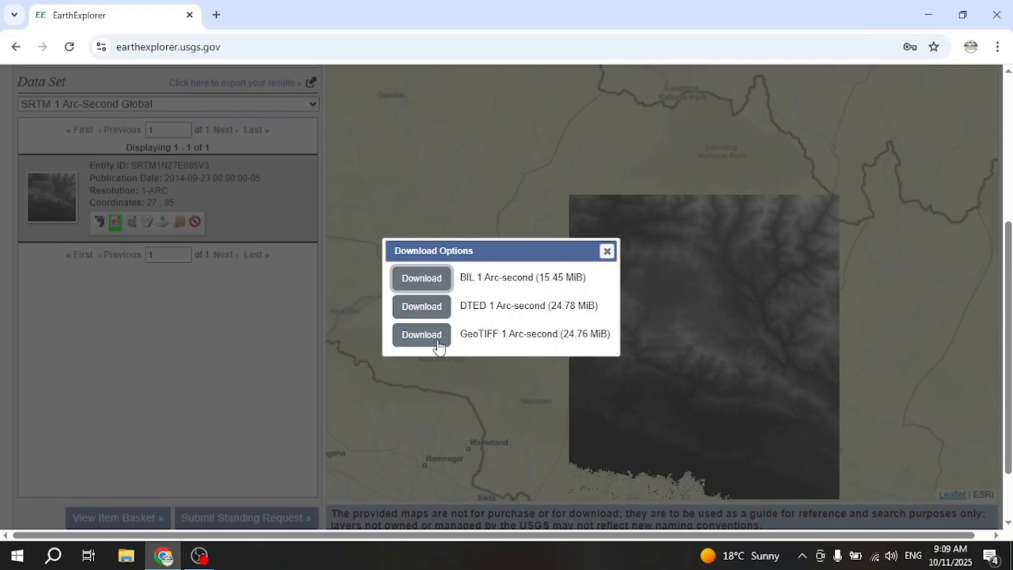
{"action": "left_click", "coordinate": [418, 338]}
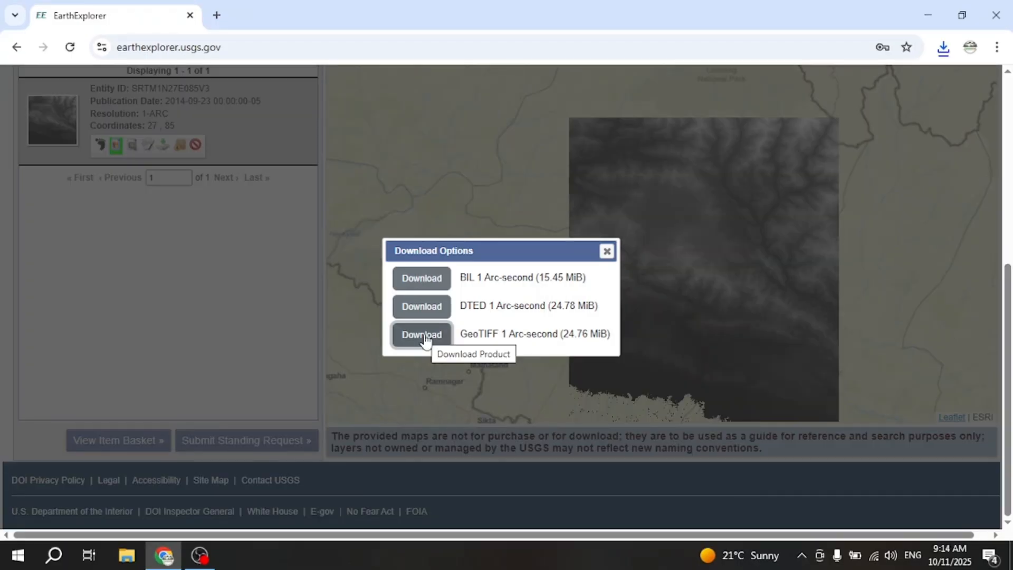
{"action": "left_click", "coordinate": [425, 337]}
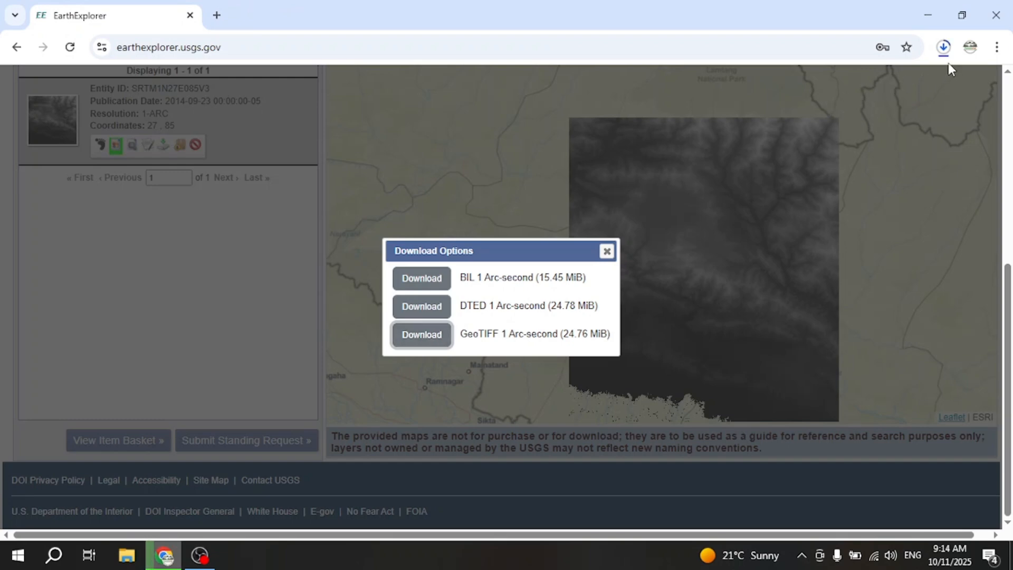
Locate the downloaded n27_e085_1arc_v3.tif in its folder and minimize the folder window.
{"action": "left_click", "coordinate": [943, 47]}
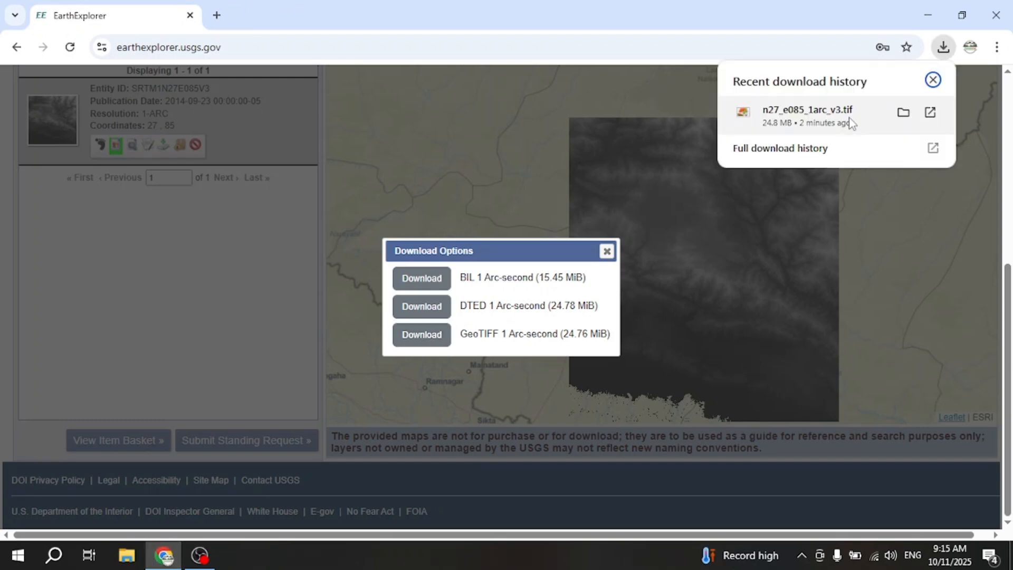
{"action": "left_click", "coordinate": [903, 112]}
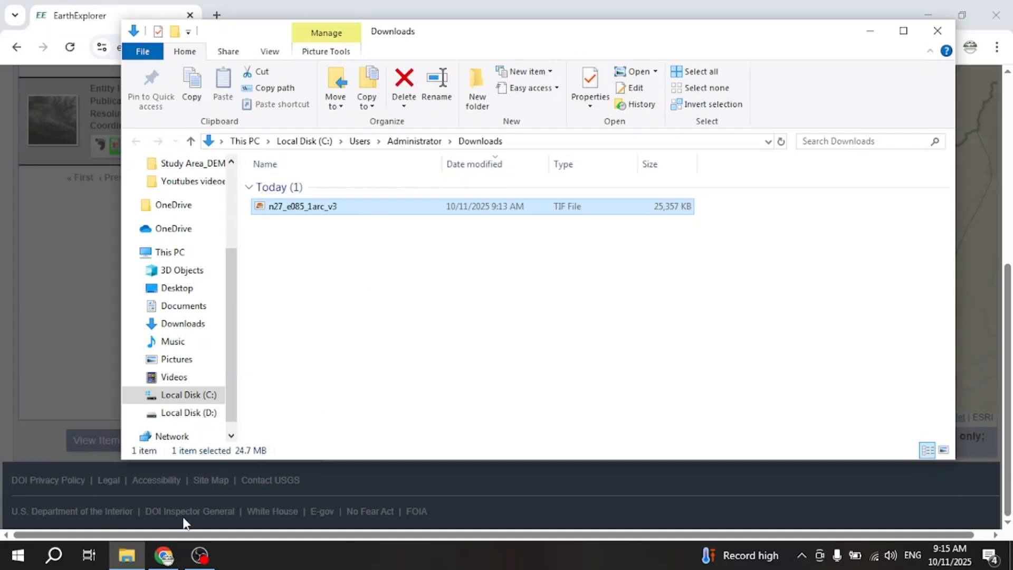
{"action": "left_click", "coordinate": [870, 30]}
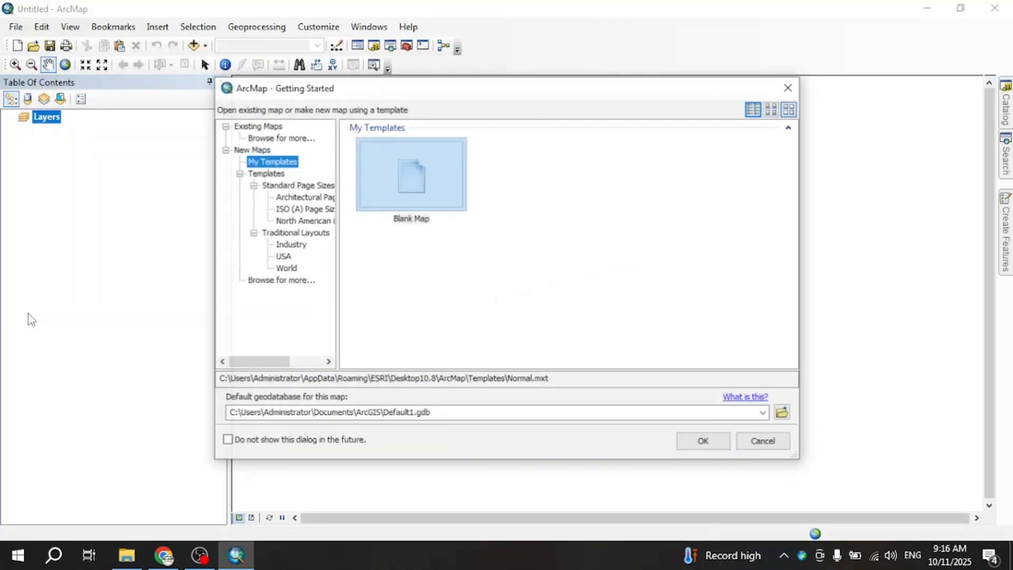
In a blank ArcMap document, add n27_e085_1arc_v3.tif from the Downloads folder and build pyramids with Nearest Neighbor resampling and Default compression.
{"action": "left_click", "coordinate": [779, 442]}
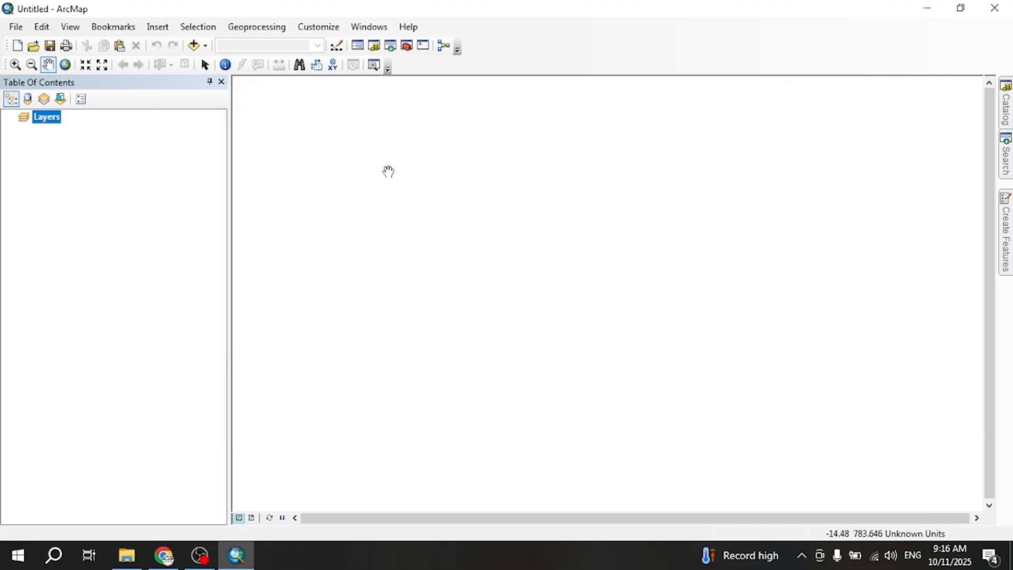
{"action": "left_click", "coordinate": [206, 46]}
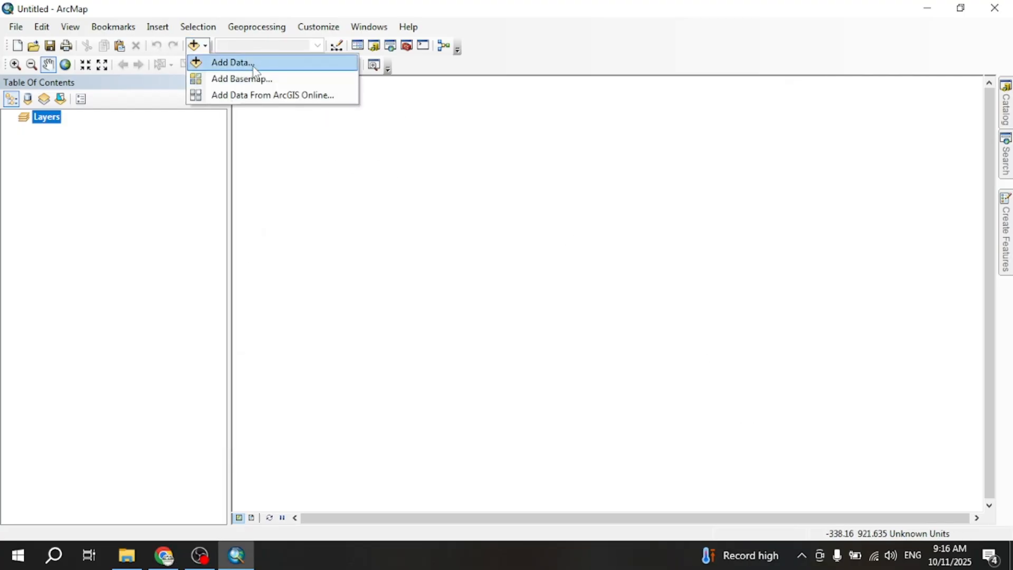
{"action": "left_click", "coordinate": [253, 62]}
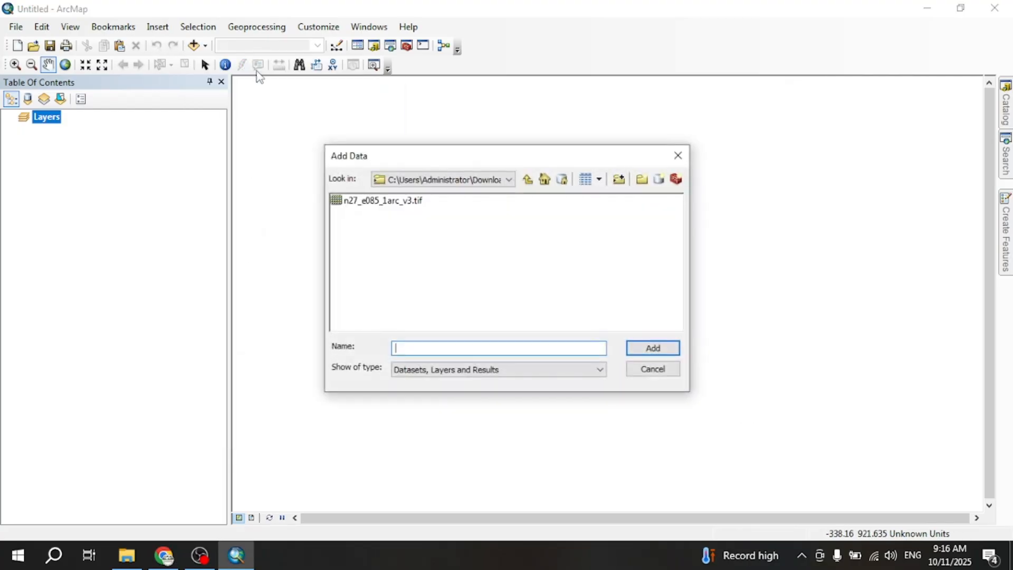
{"action": "left_click", "coordinate": [508, 179]}
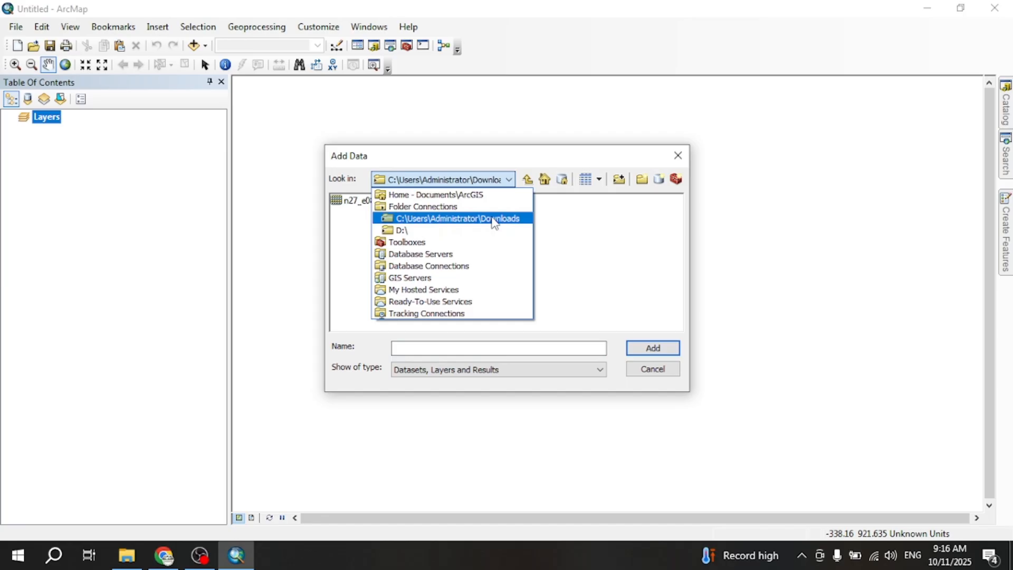
{"action": "left_click", "coordinate": [494, 219]}
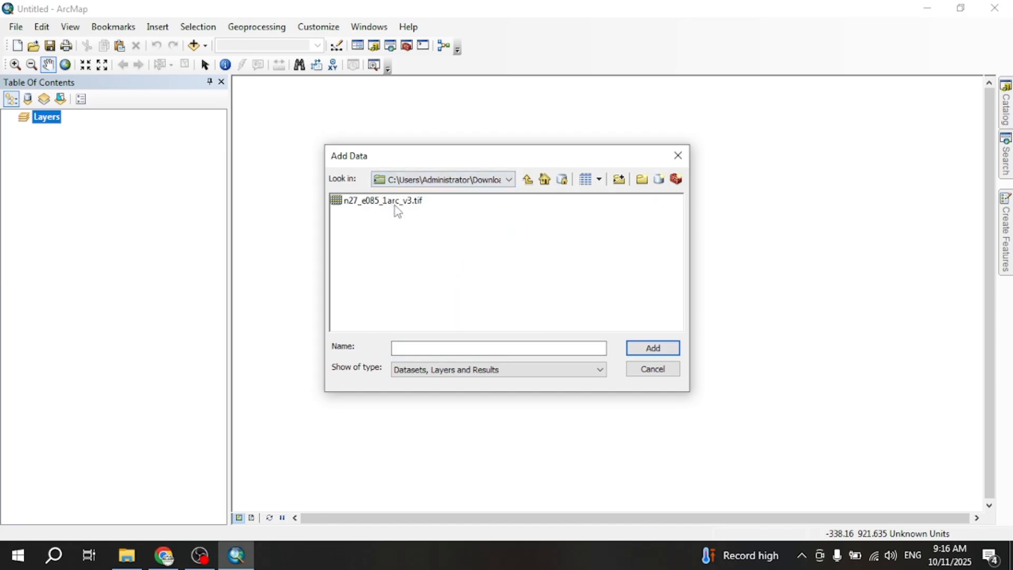
{"action": "left_click", "coordinate": [369, 204]}
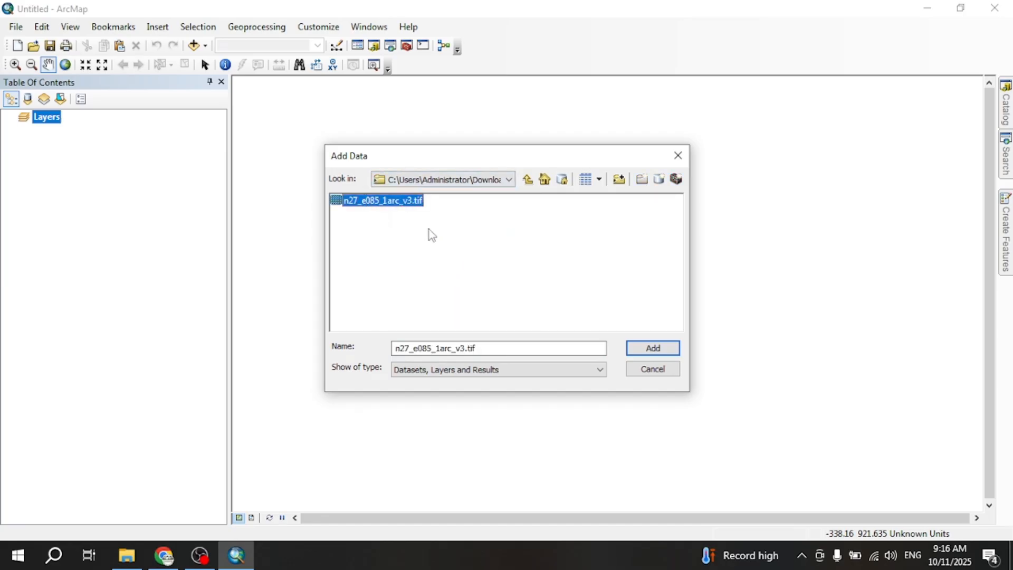
{"action": "left_click", "coordinate": [655, 349]}
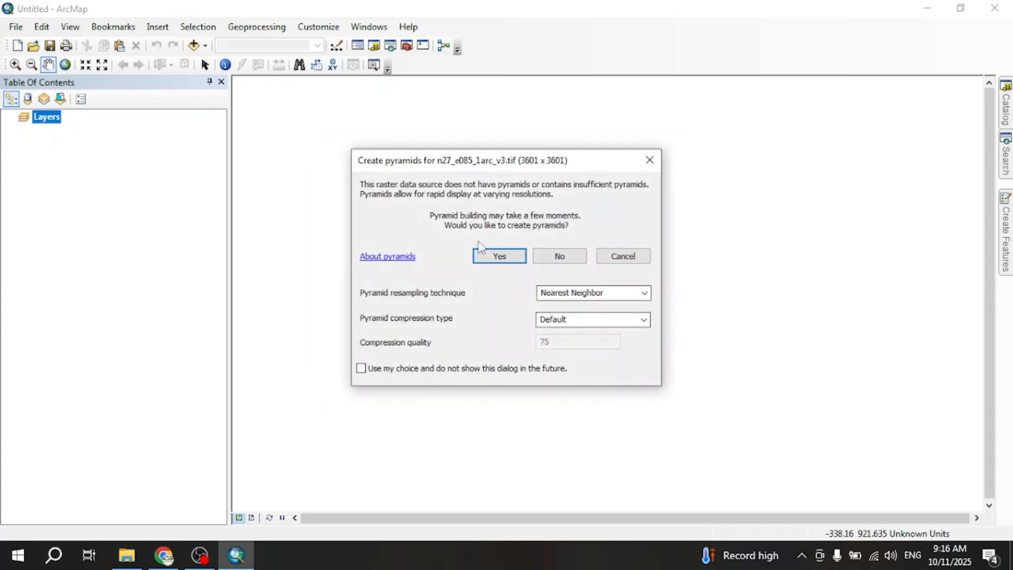
{"action": "left_click", "coordinate": [507, 258]}
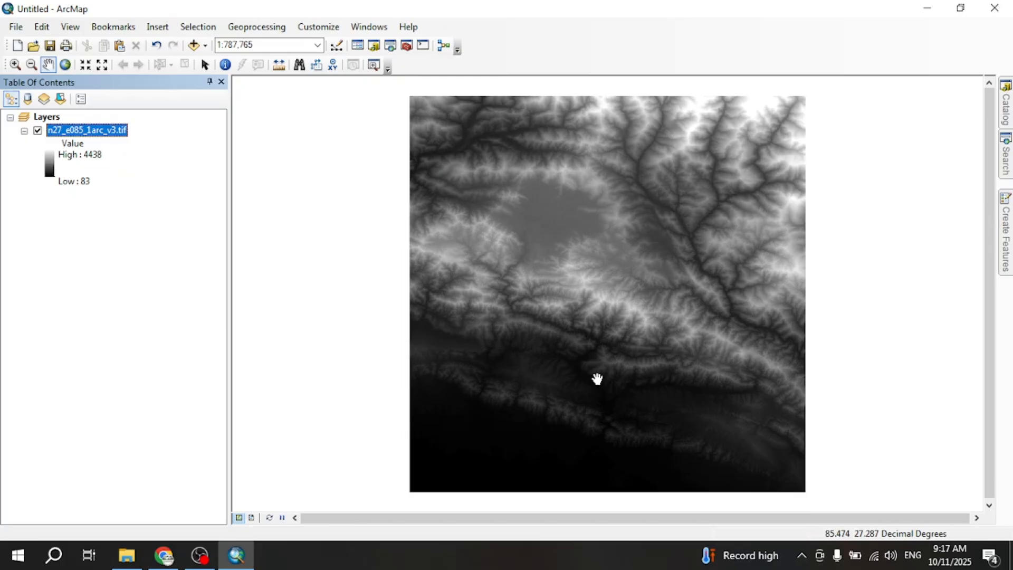
Examine the terrain detail of the loaded DEM raster up close.
{"action": "scroll", "coordinate": [593, 314], "scroll_direction": "down", "scroll_amount": 2}
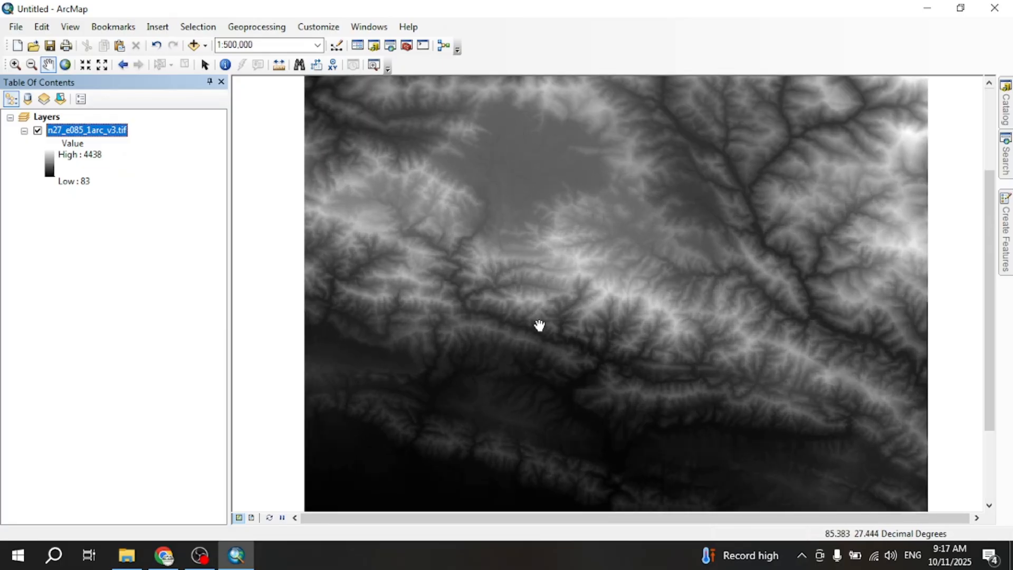
{"action": "scroll", "coordinate": [528, 303], "scroll_direction": "down", "scroll_amount": 1}
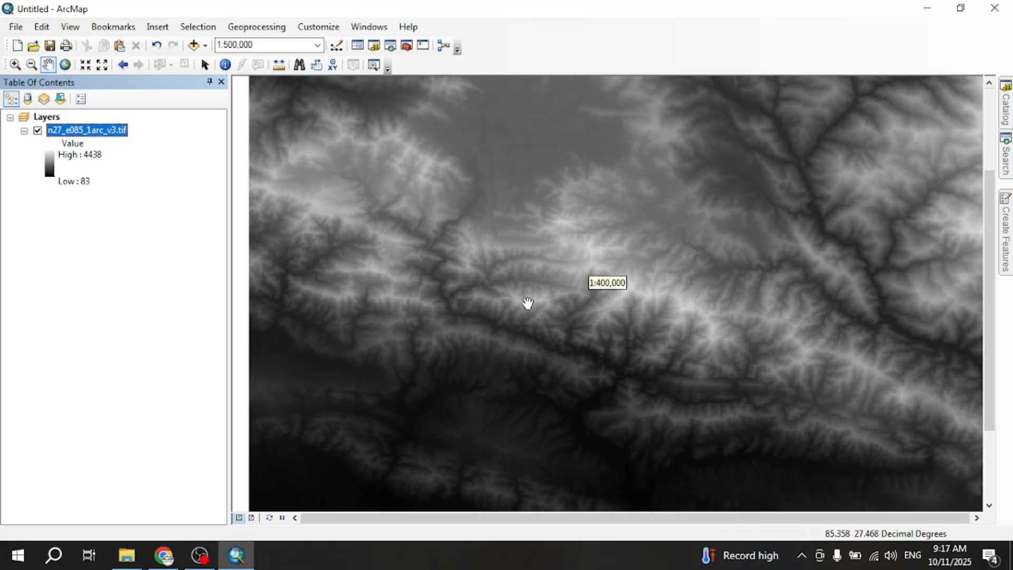
{"action": "scroll", "coordinate": [593, 177], "scroll_direction": "down", "scroll_amount": 2}
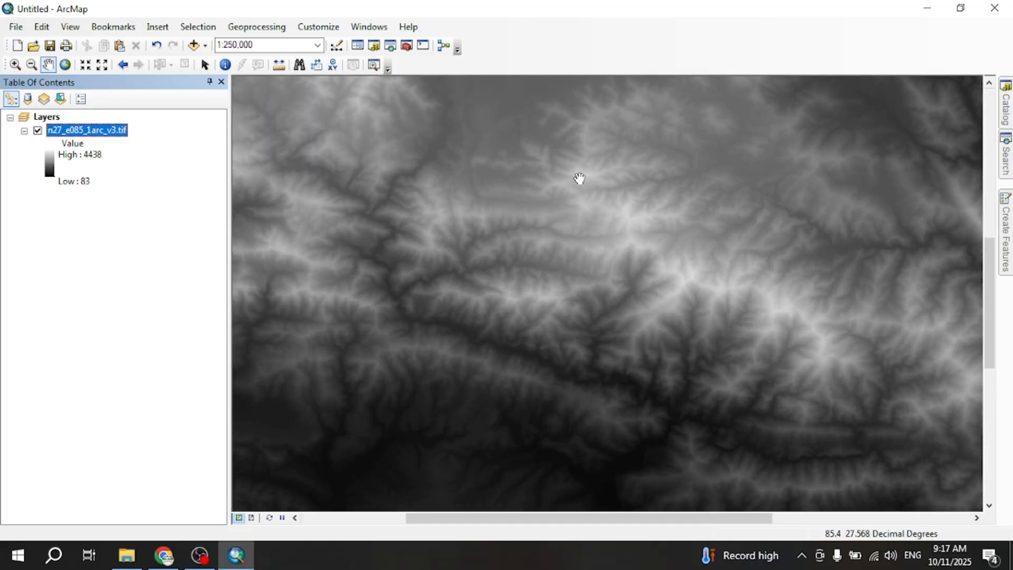
{"action": "scroll", "coordinate": [448, 306], "scroll_direction": "up", "scroll_amount": 3}
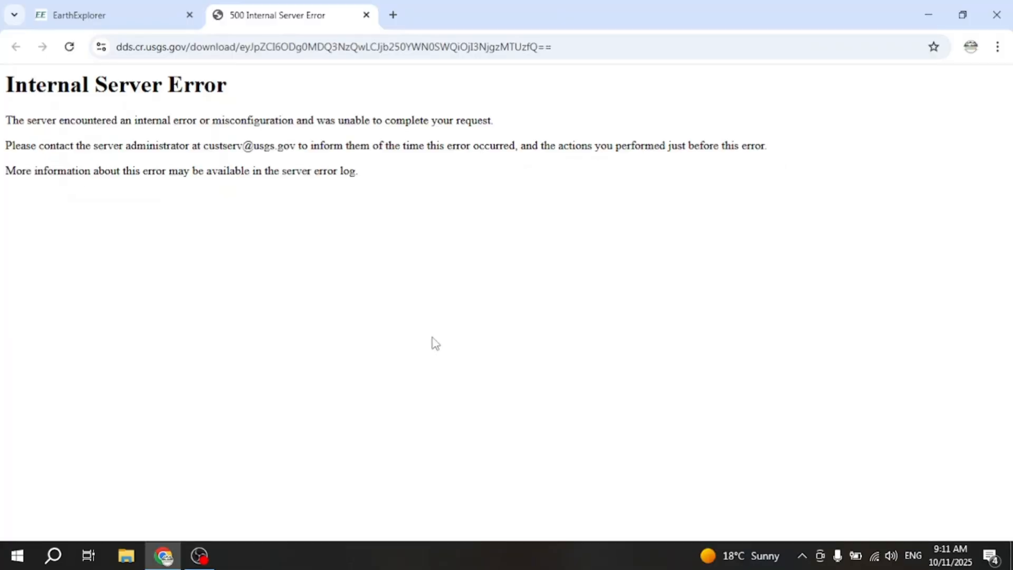